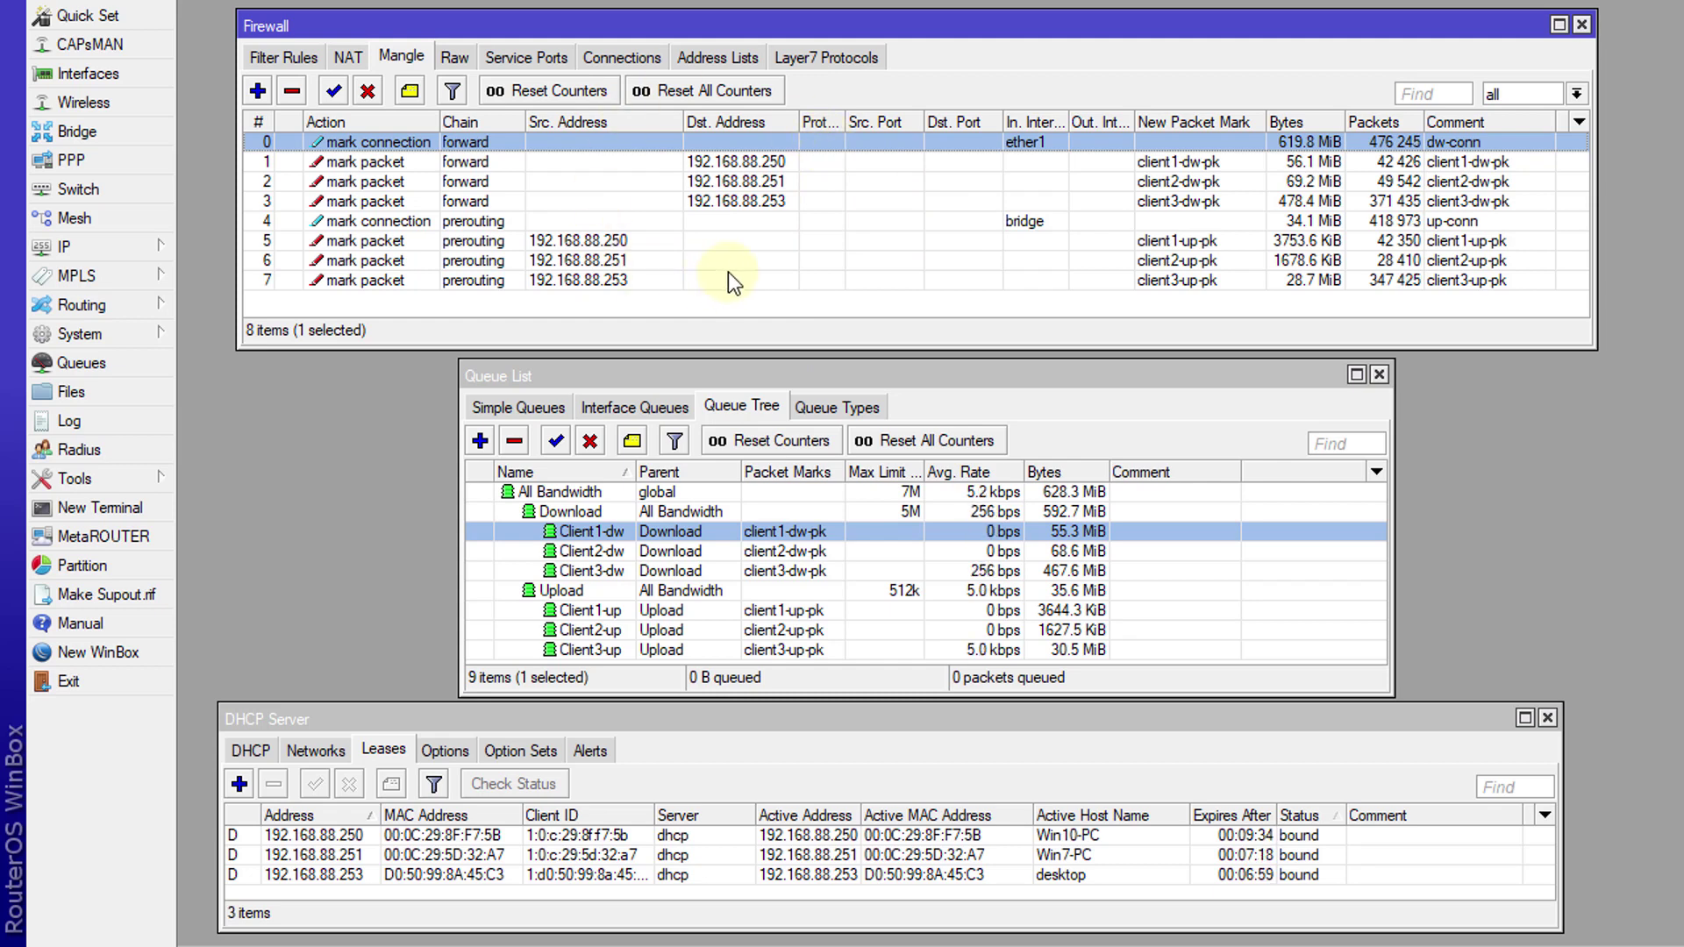
left_click(1088, 386)
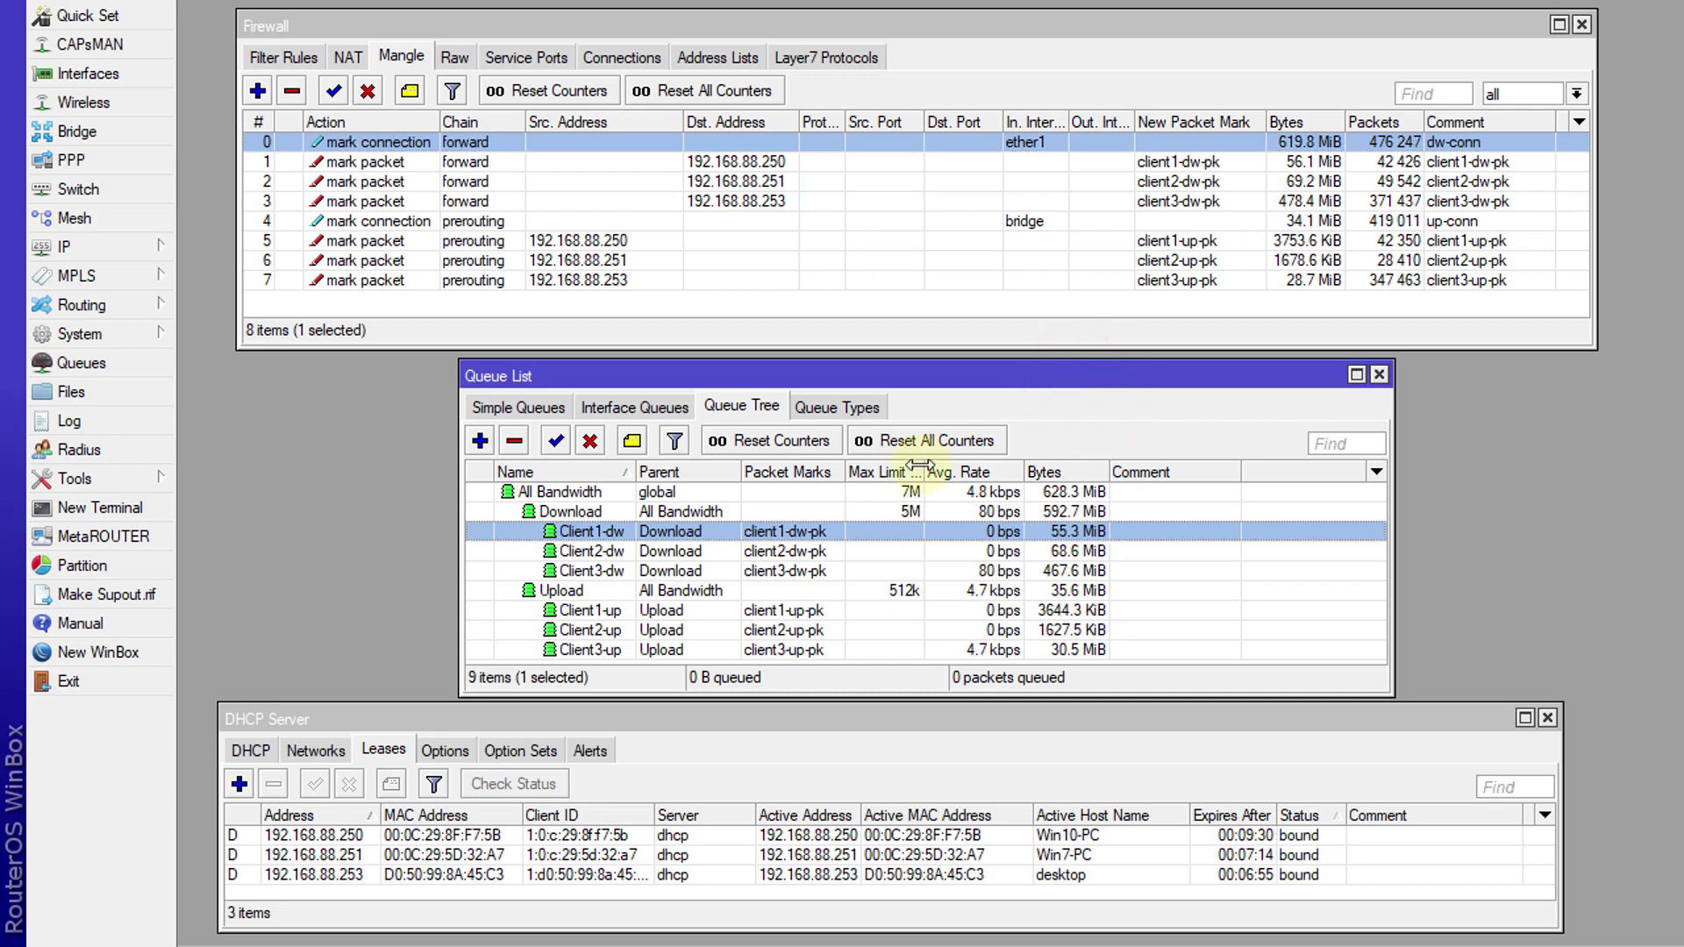
left_click(870, 491)
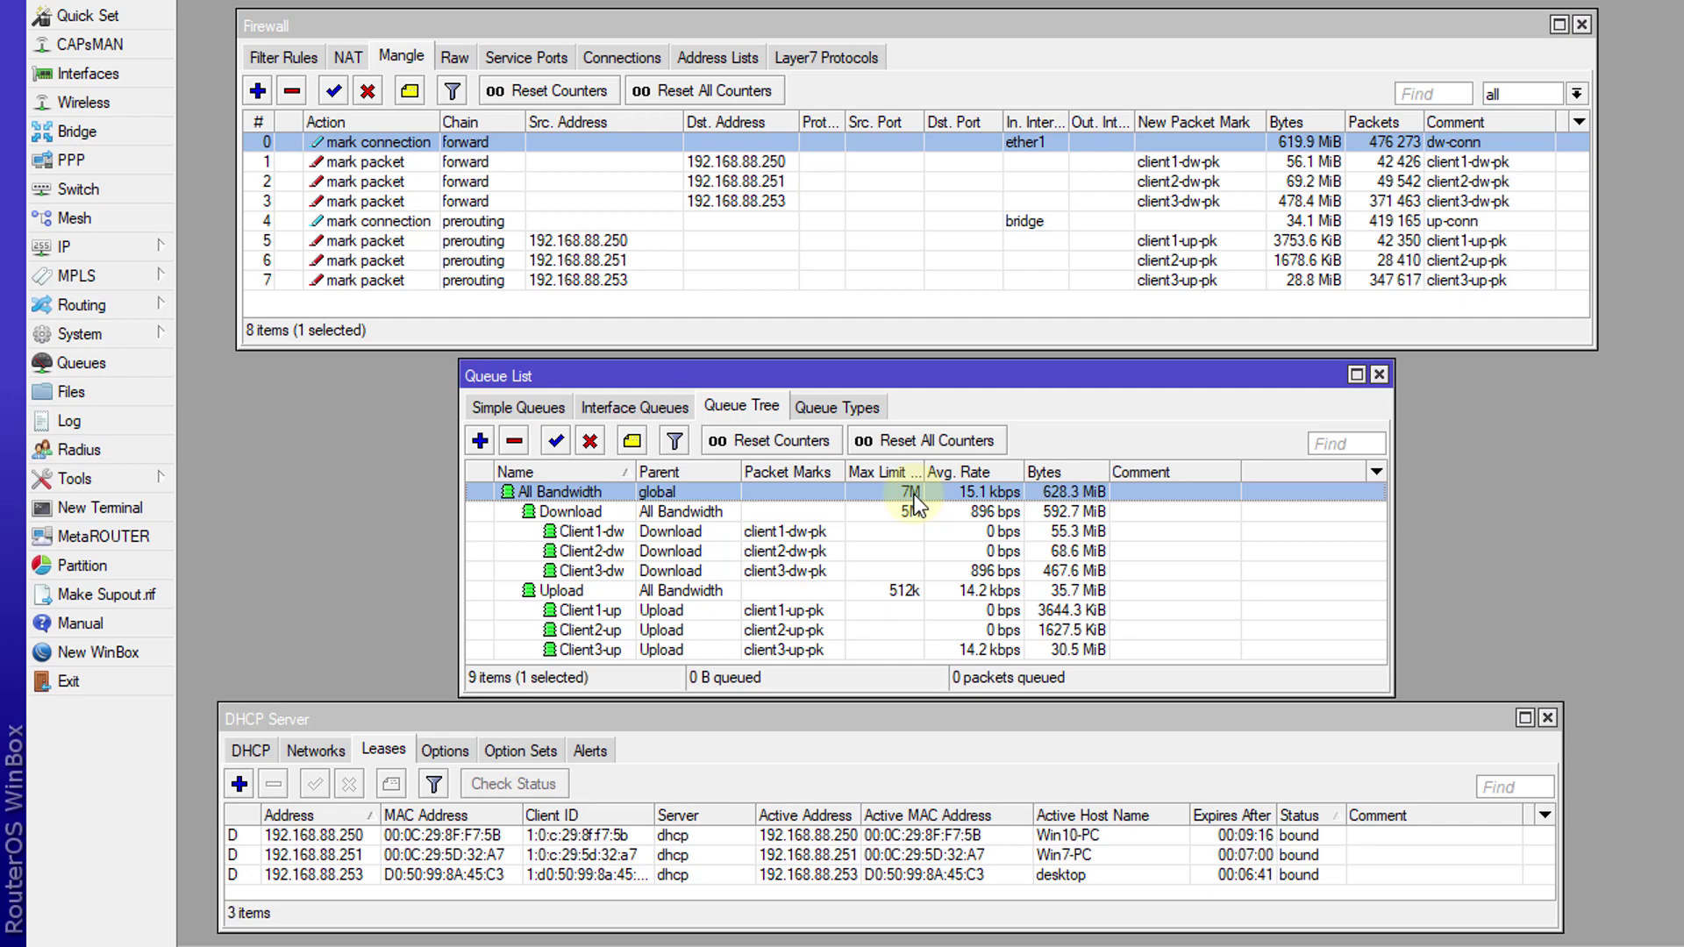
left_click(658, 523)
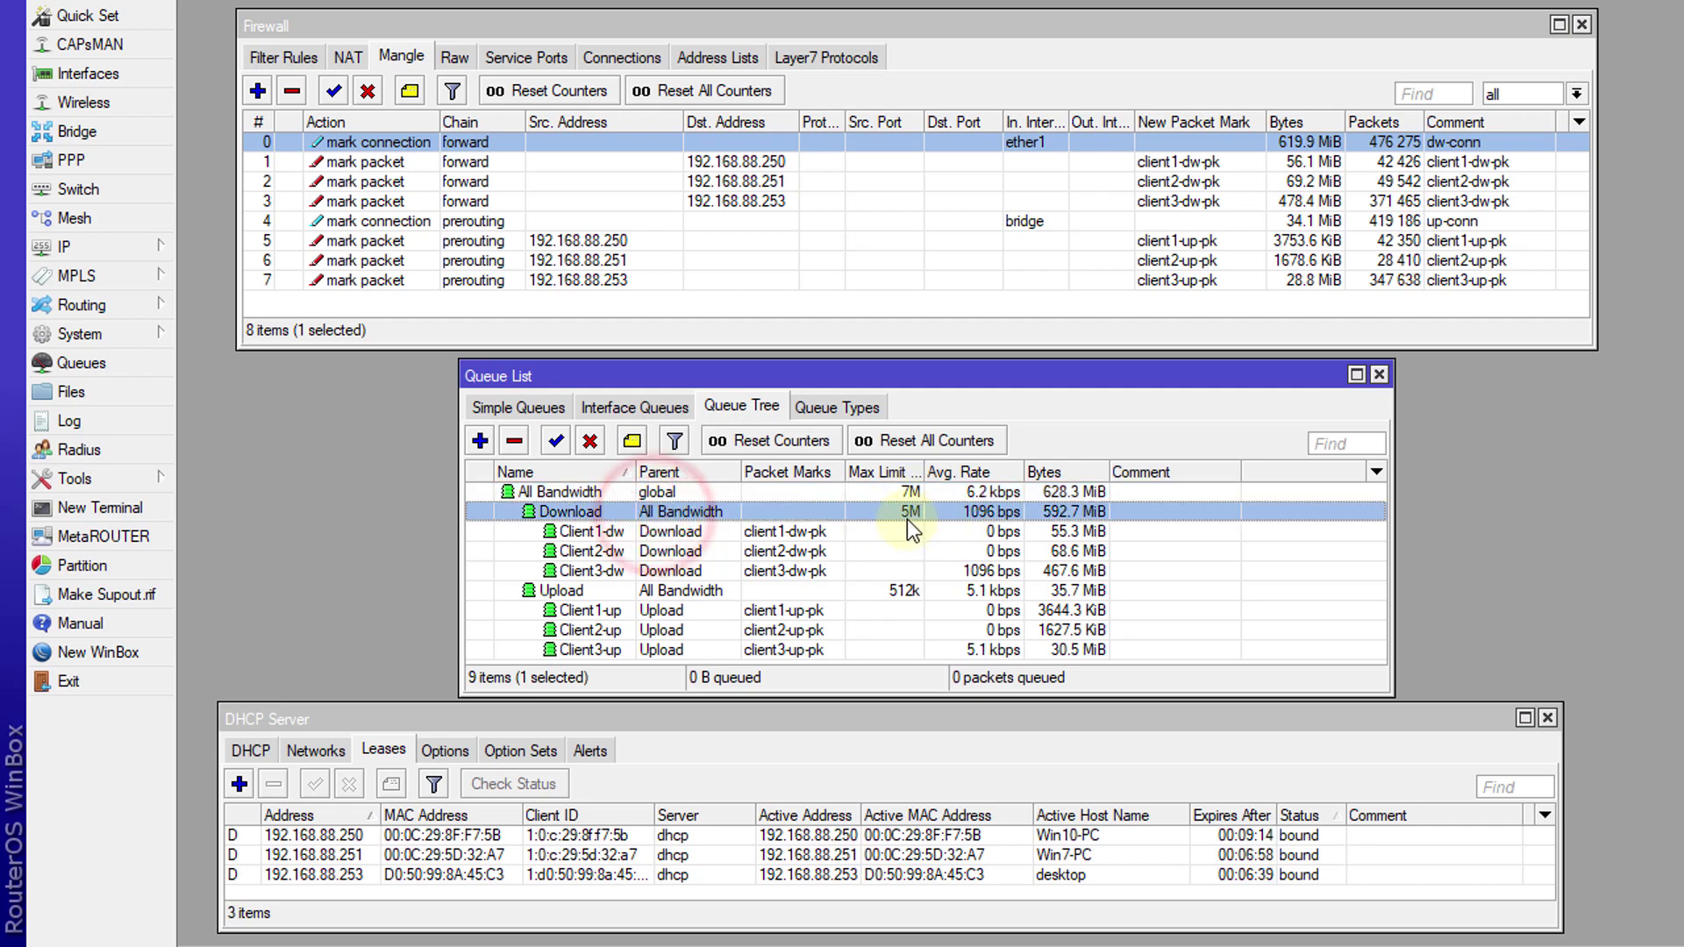
left_click(902, 593)
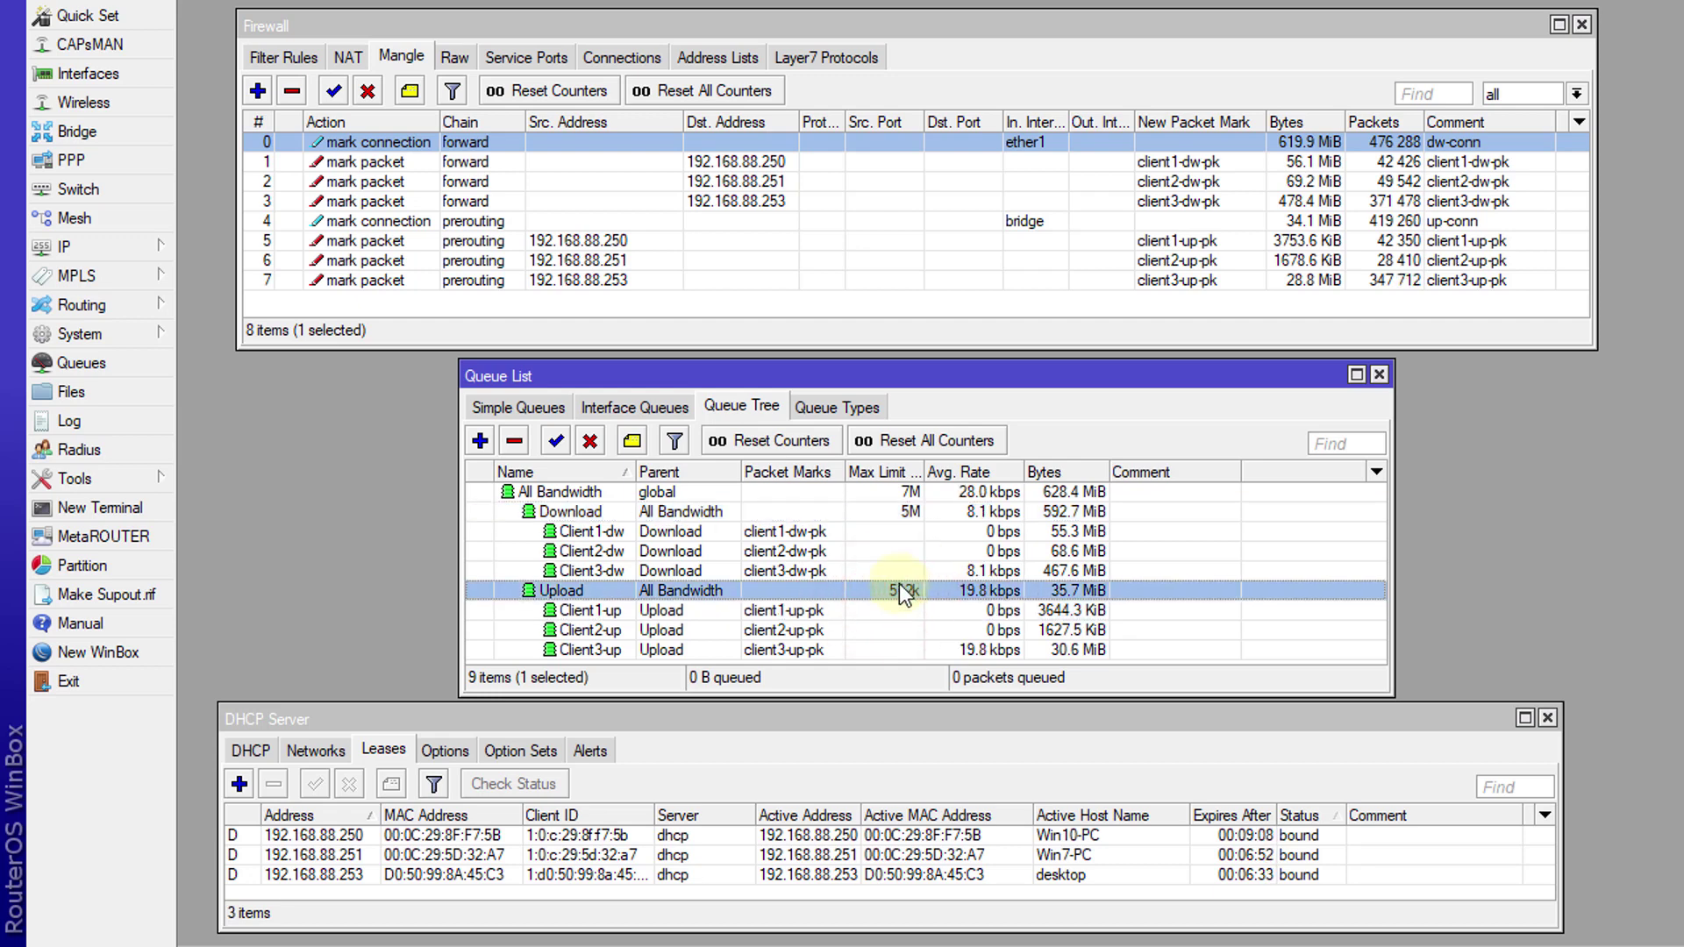
left_click(659, 570)
left_click(659, 535, "shift")
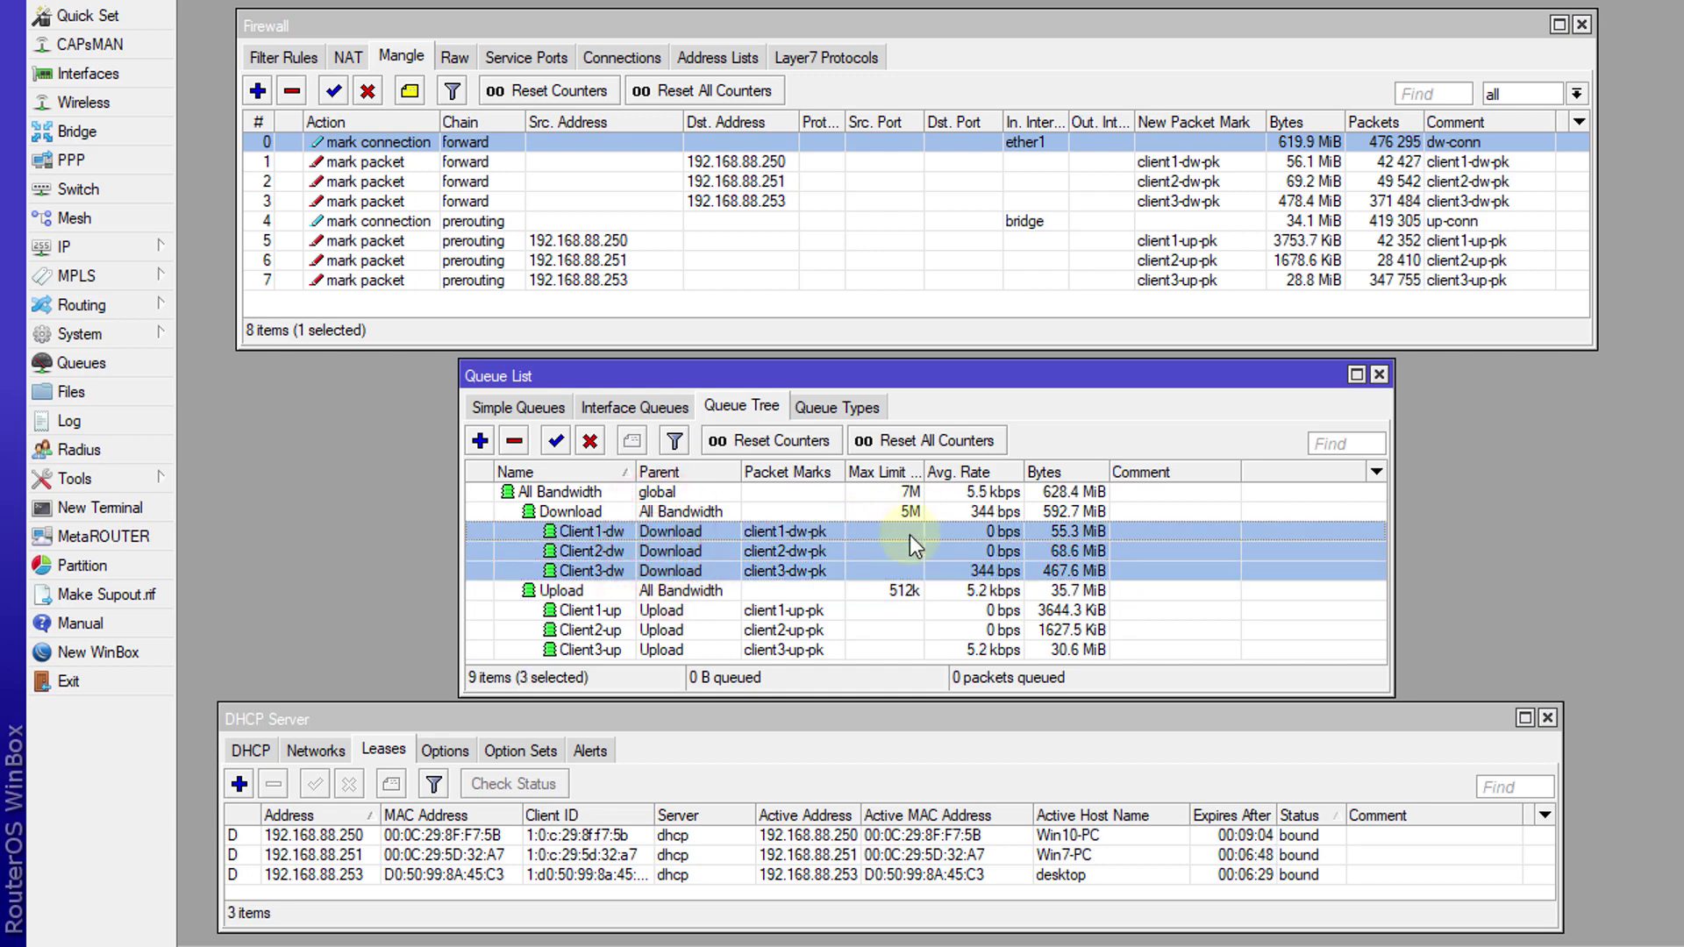
left_click_drag(744, 613, 766, 645)
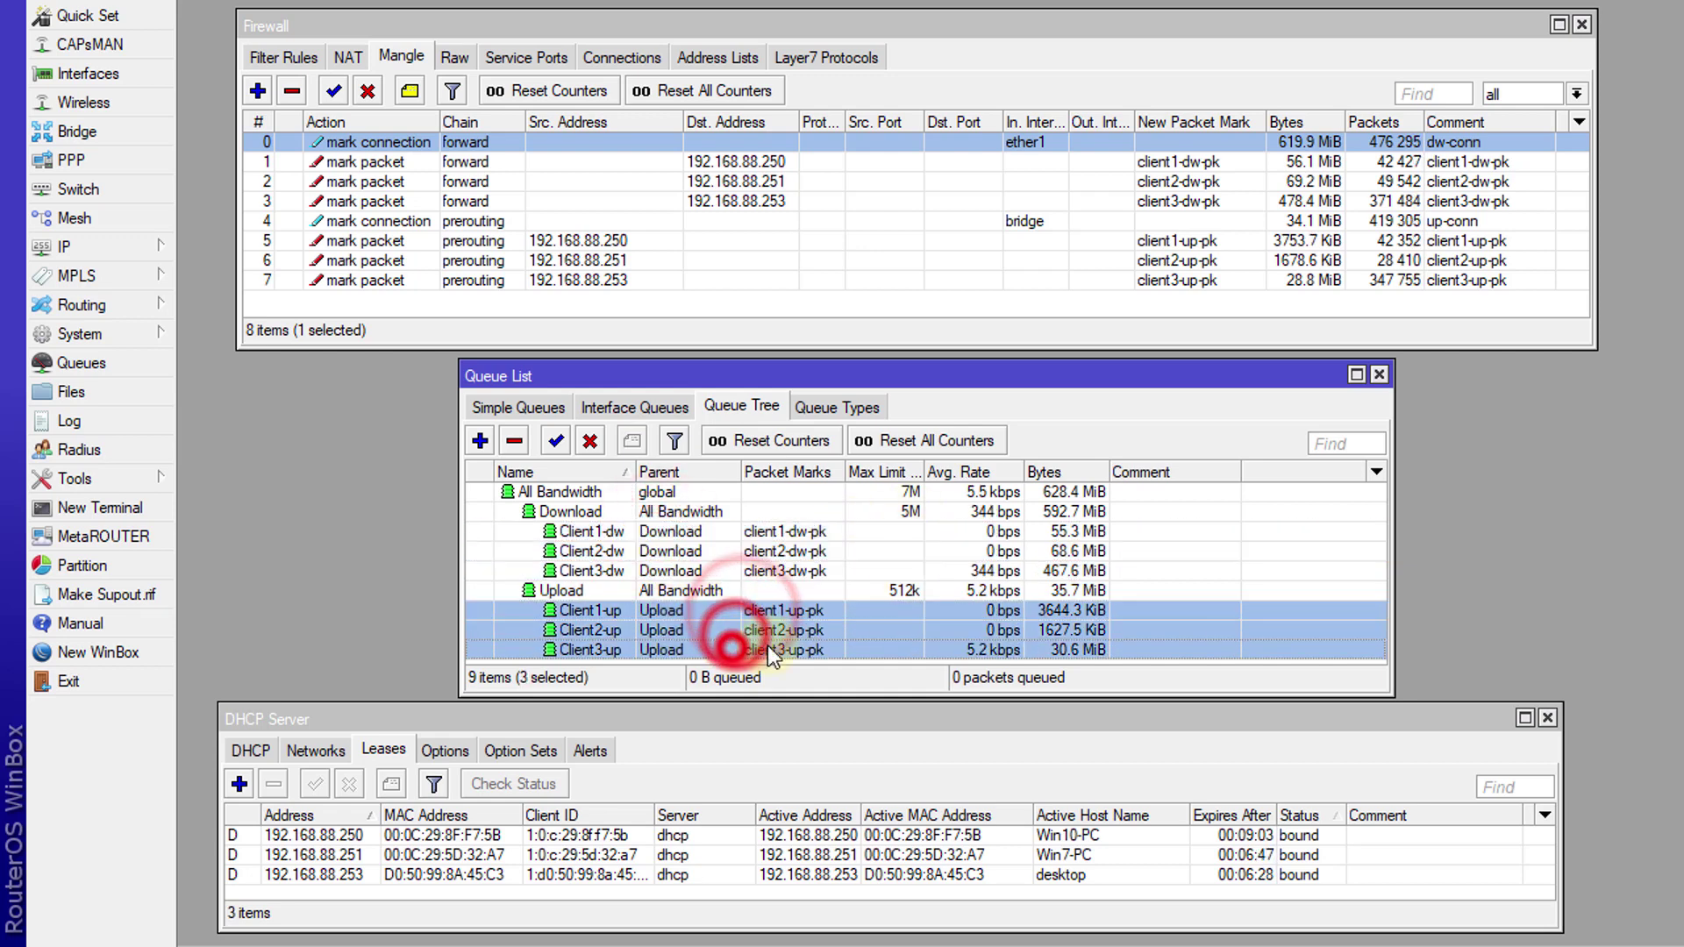
left_click(890, 591)
left_click(908, 512)
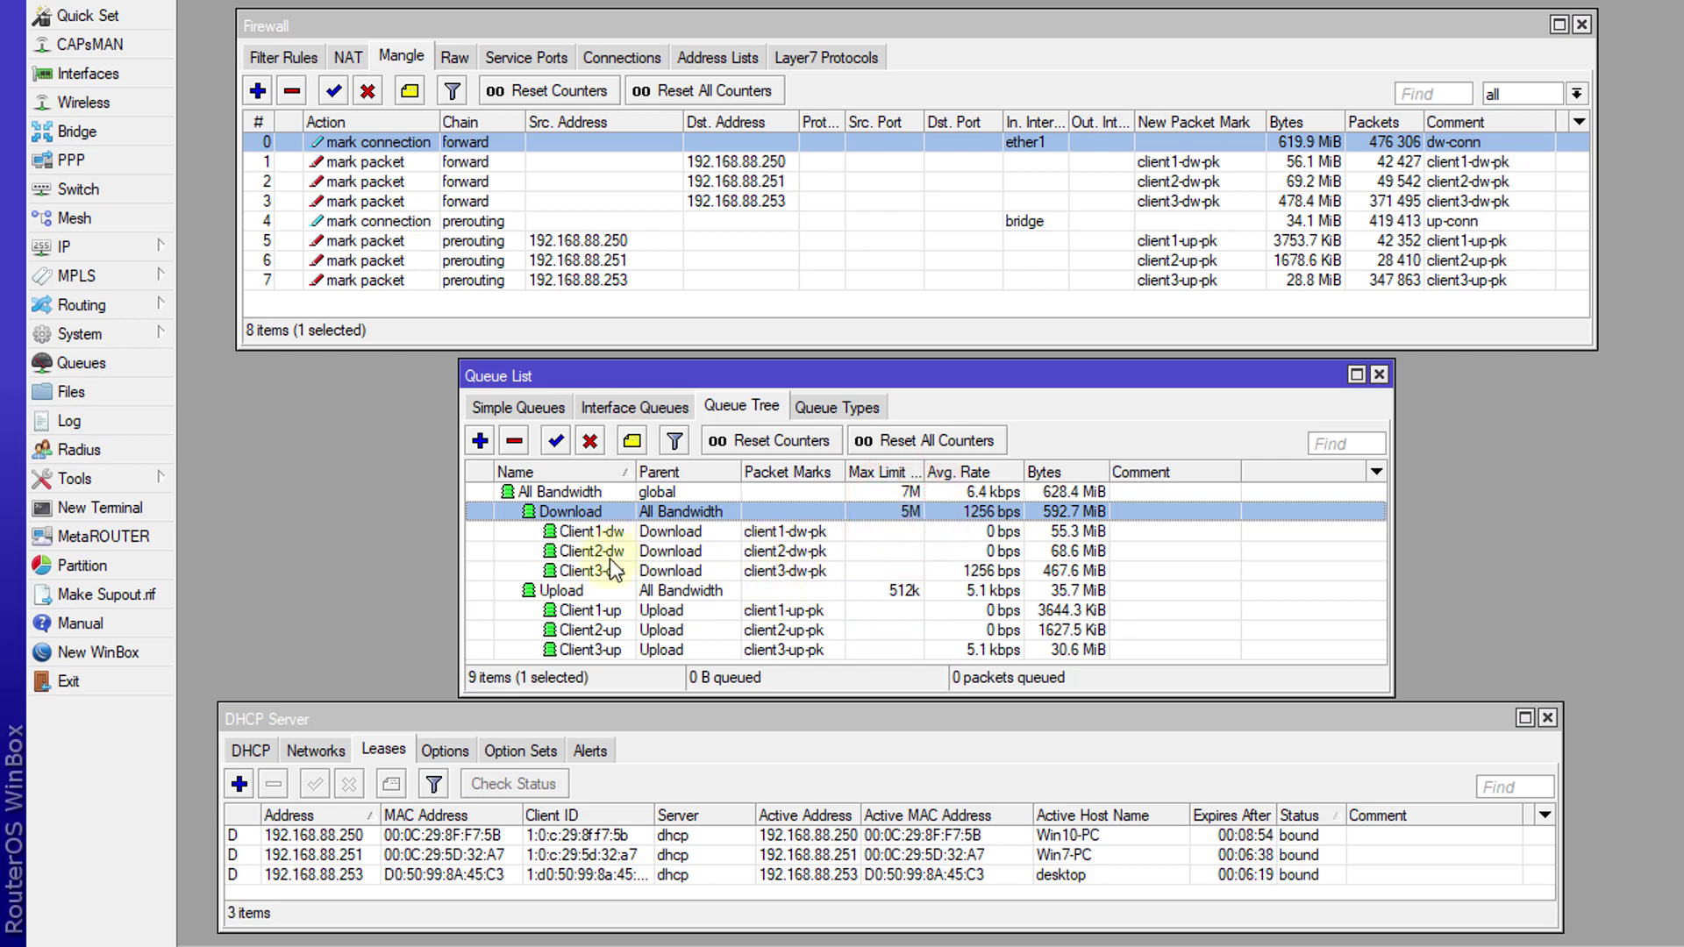
left_click(575, 531)
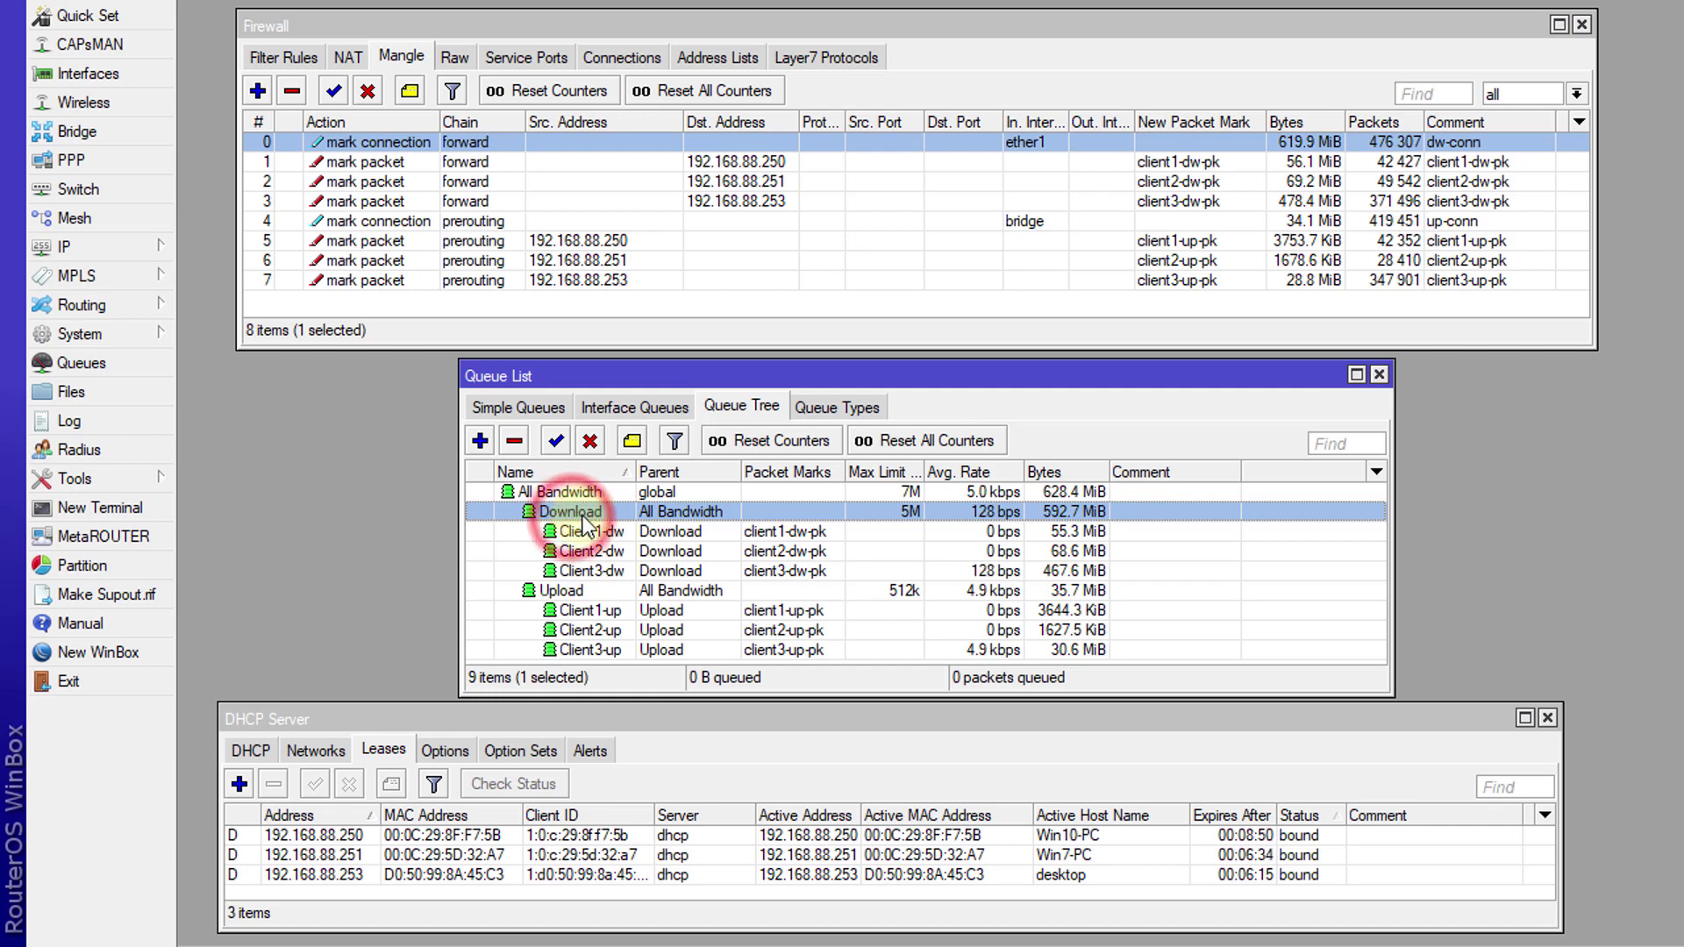
left_click(583, 550)
left_click(579, 571)
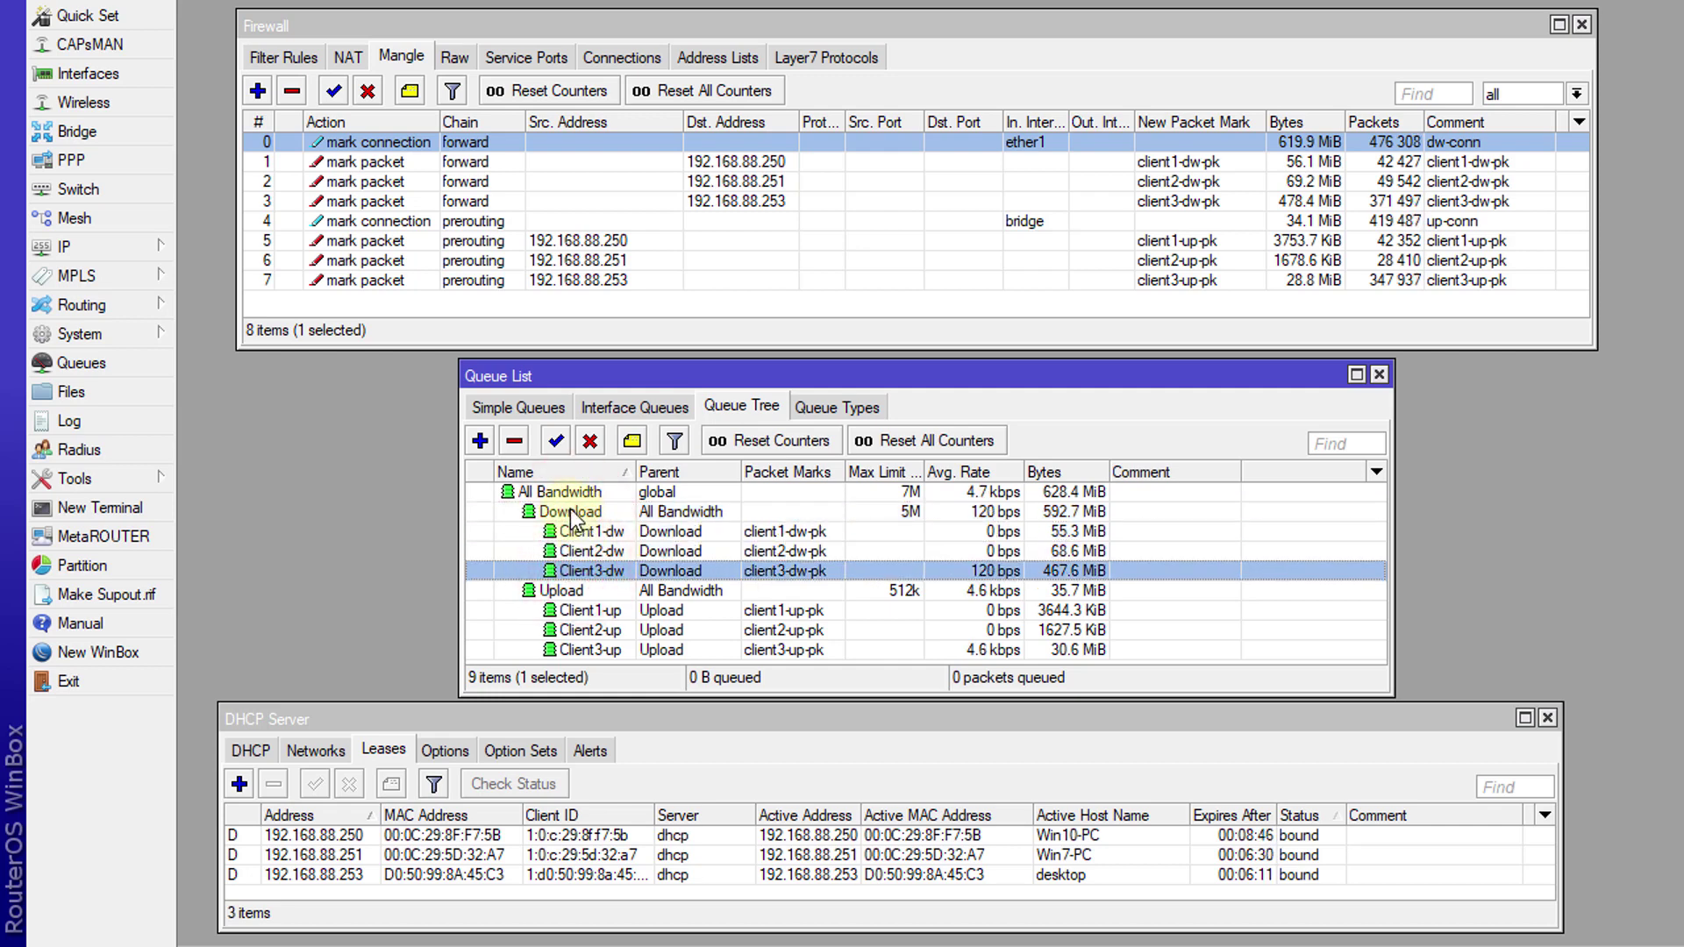
left_click(565, 513)
left_click(560, 592, "ctrl")
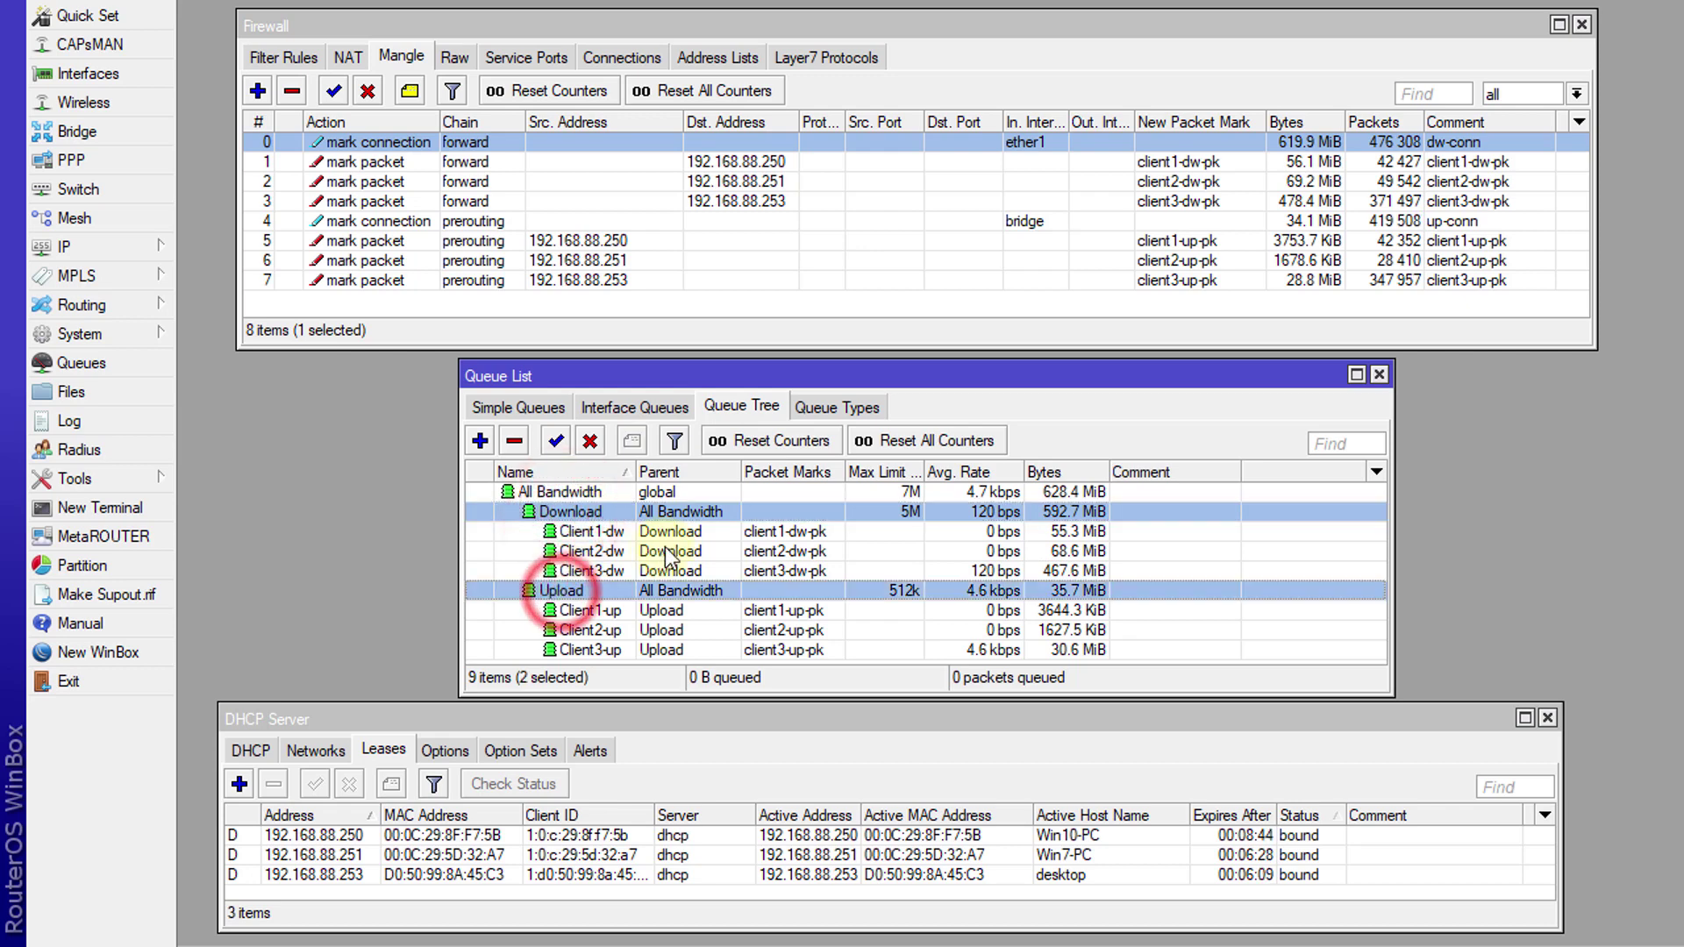
left_click(576, 493)
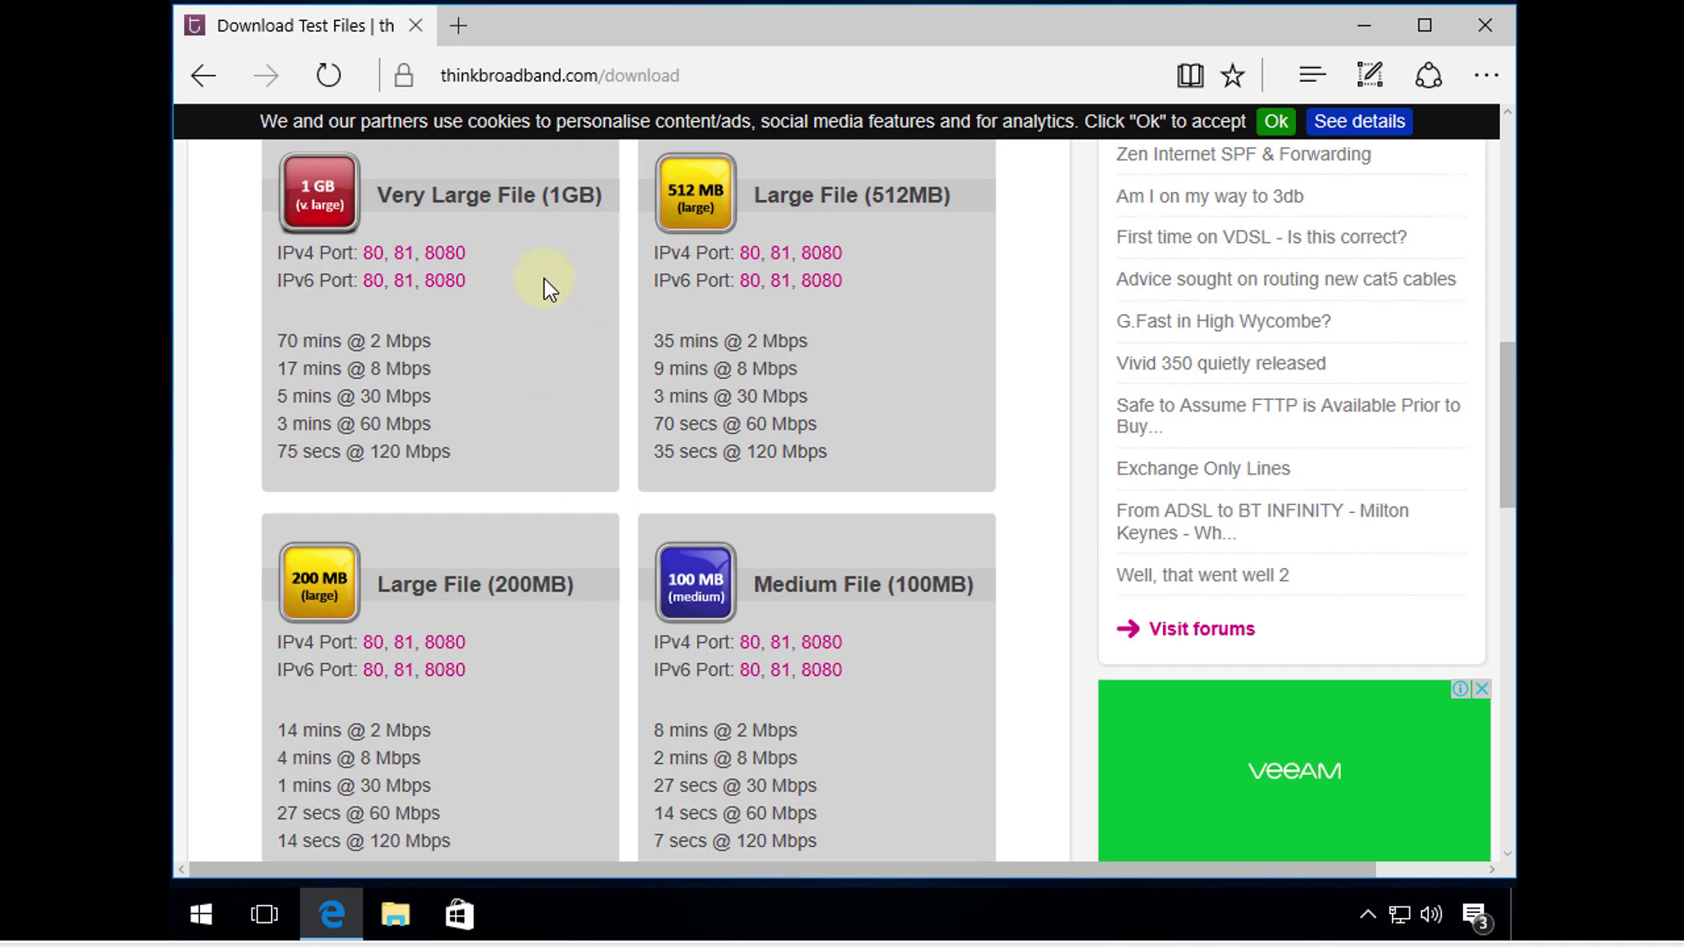
- Start the thinkbroadband 1GB.zip test download in the Edge and Internet Explorer browsers on the three clients
left_click(318, 186)
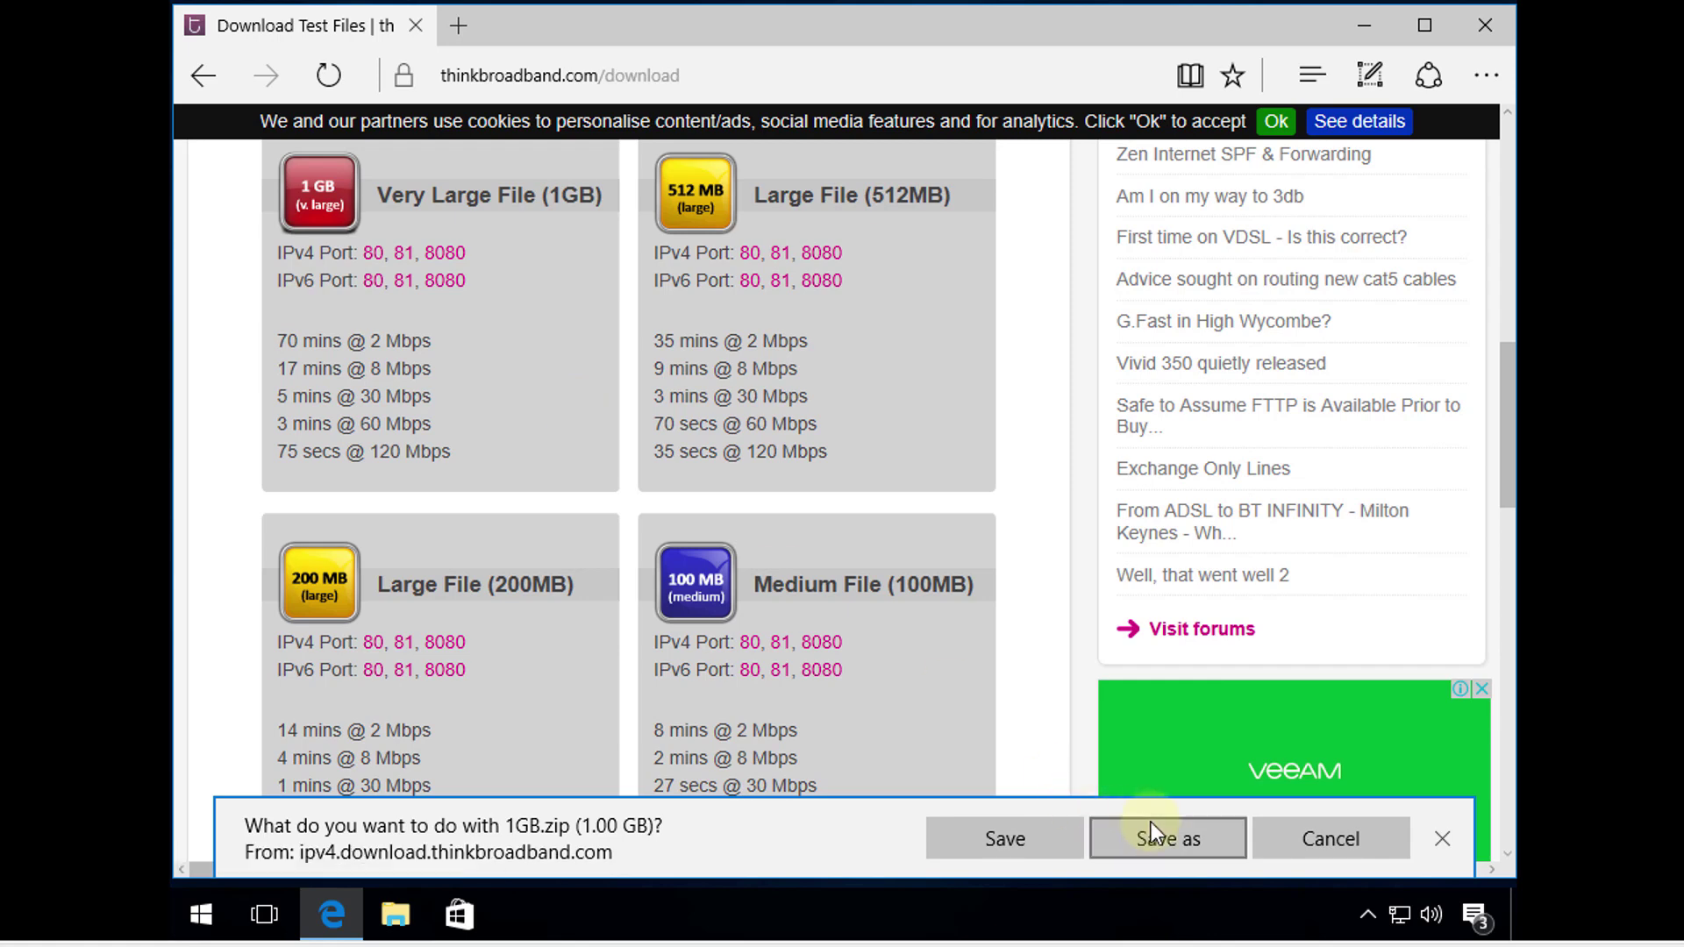
left_click(1005, 842)
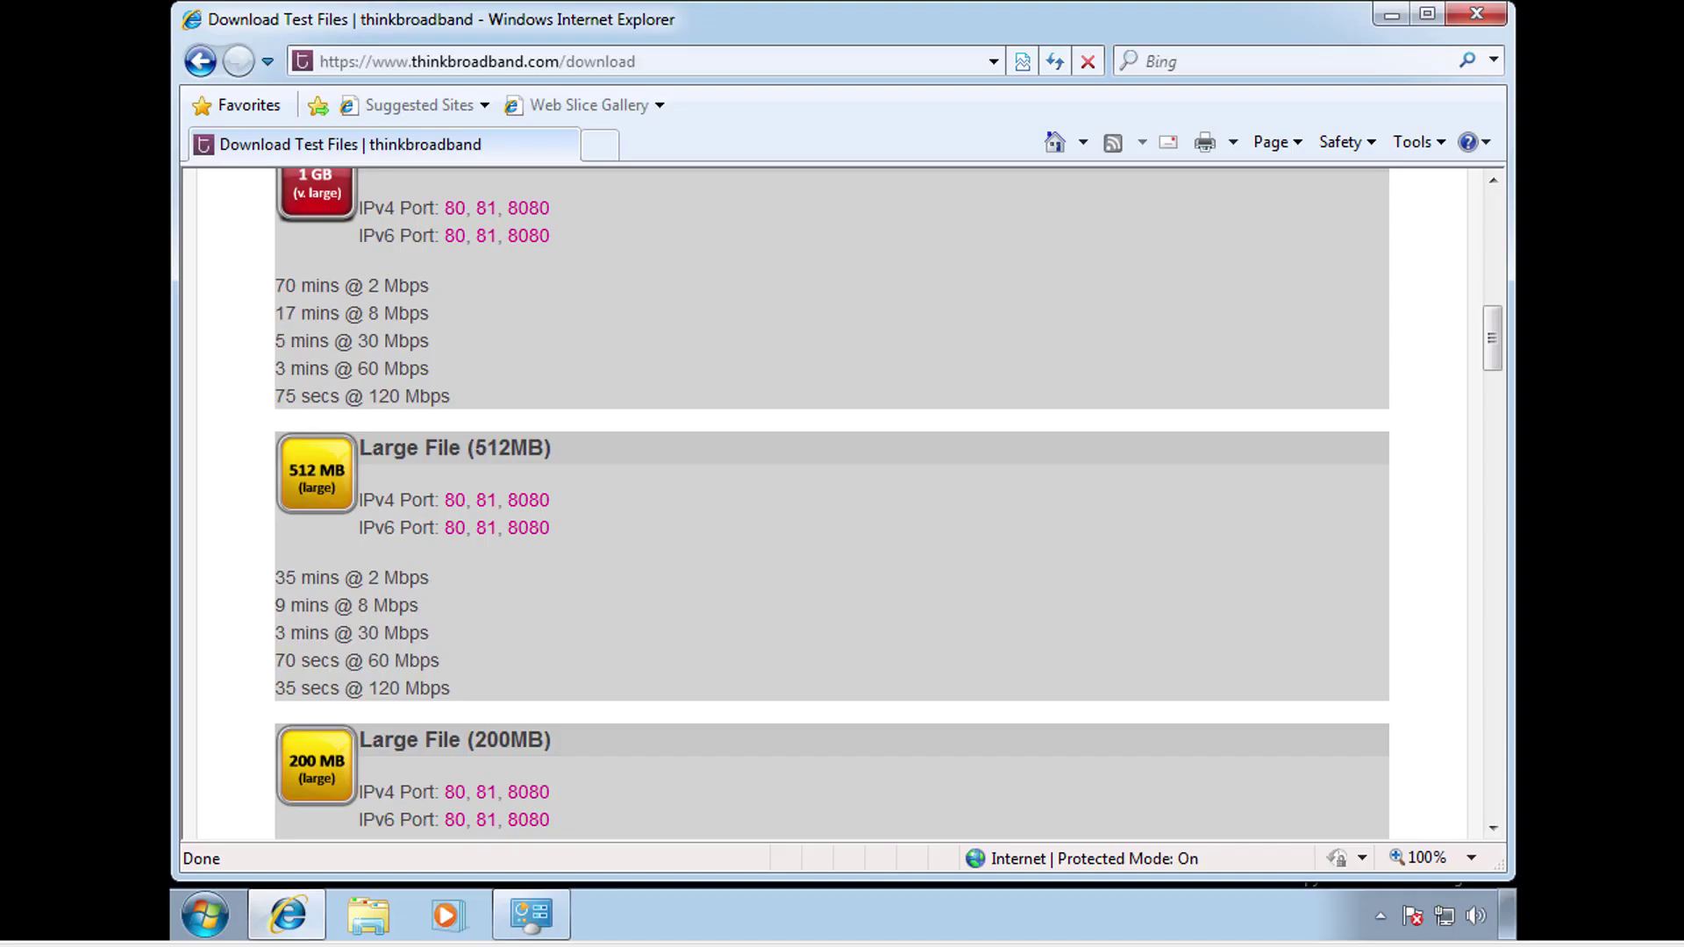
scroll(738, 458, "up", 2)
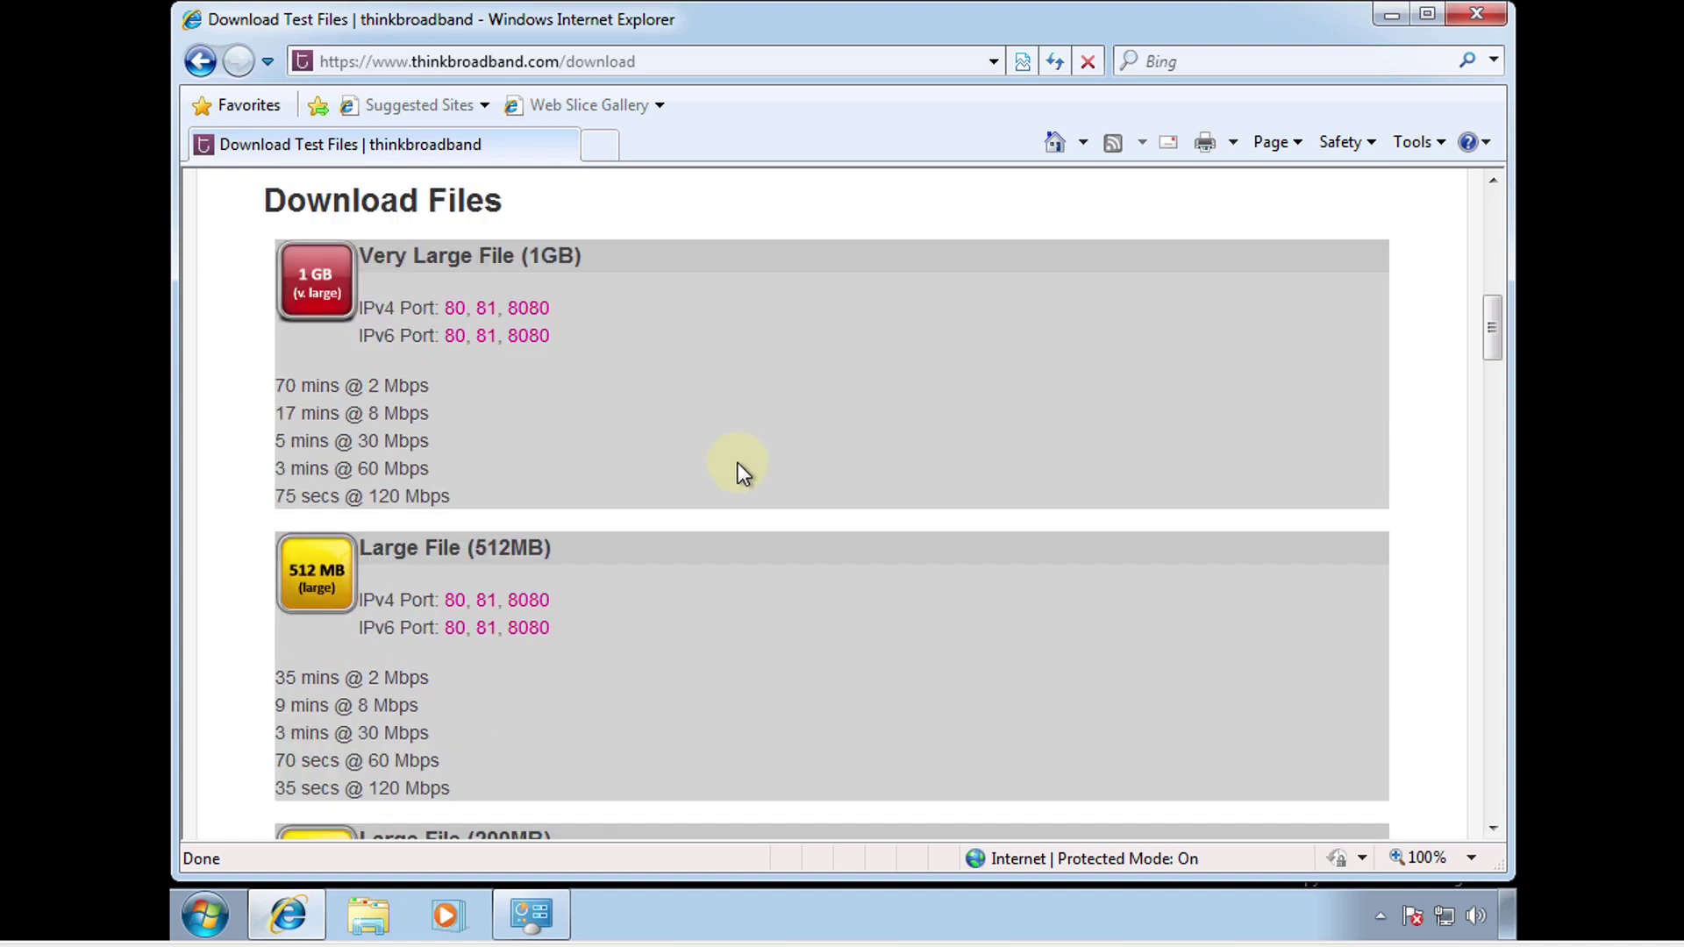
left_click(301, 292)
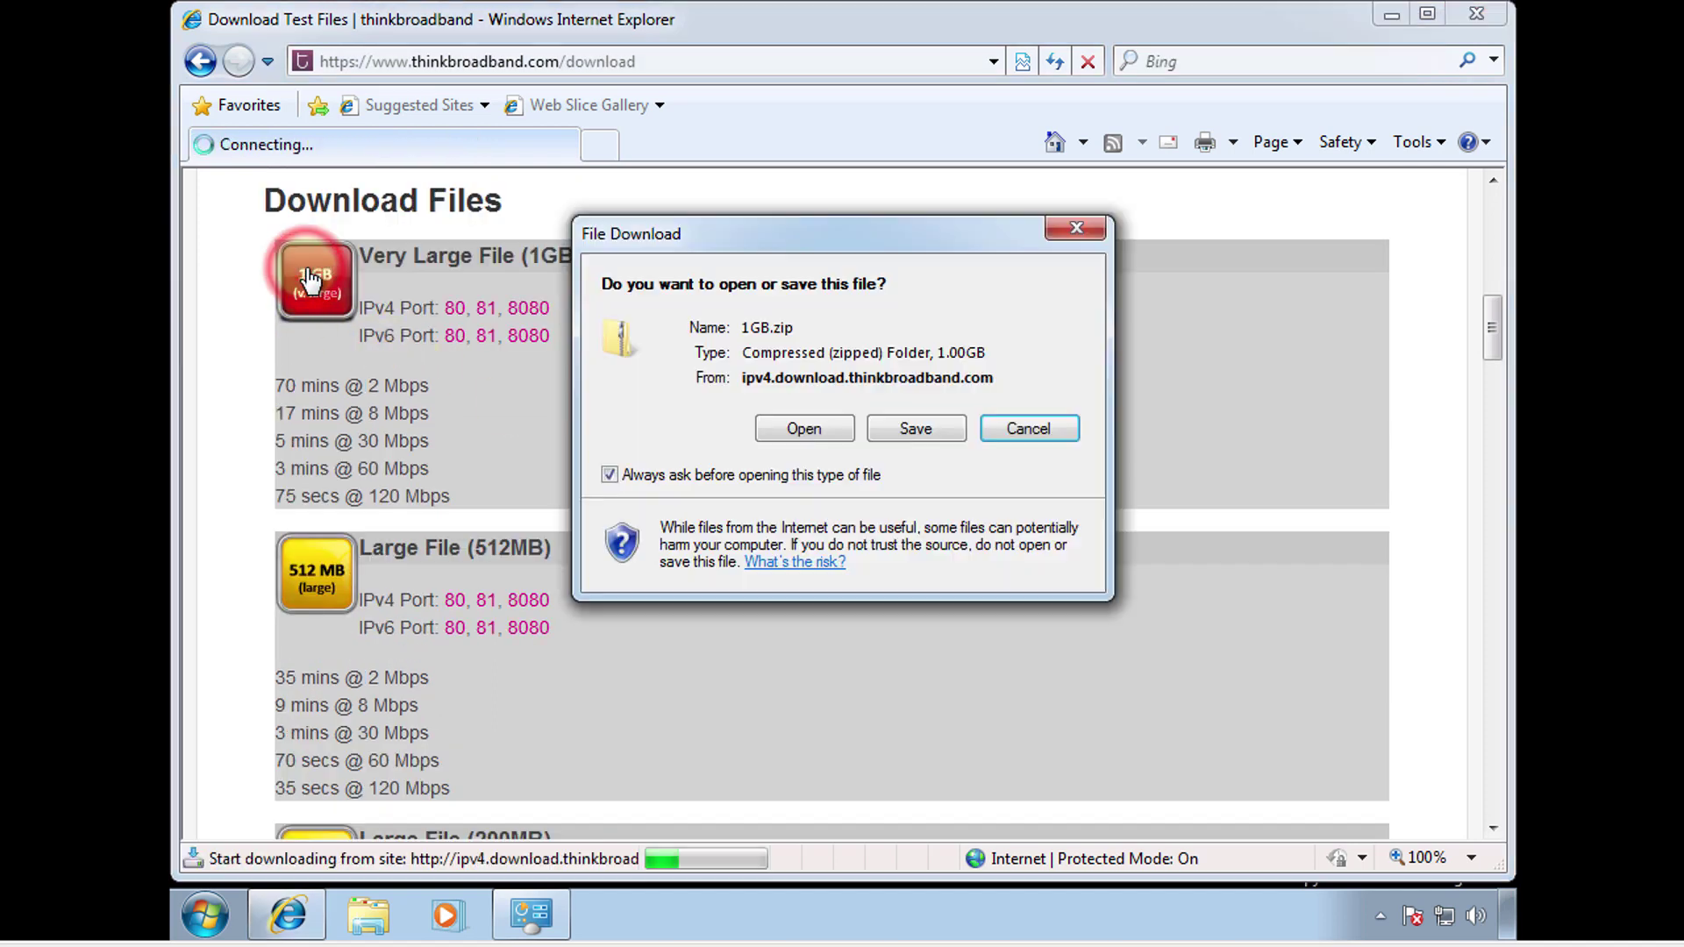
left_click(888, 426)
left_click(1169, 802)
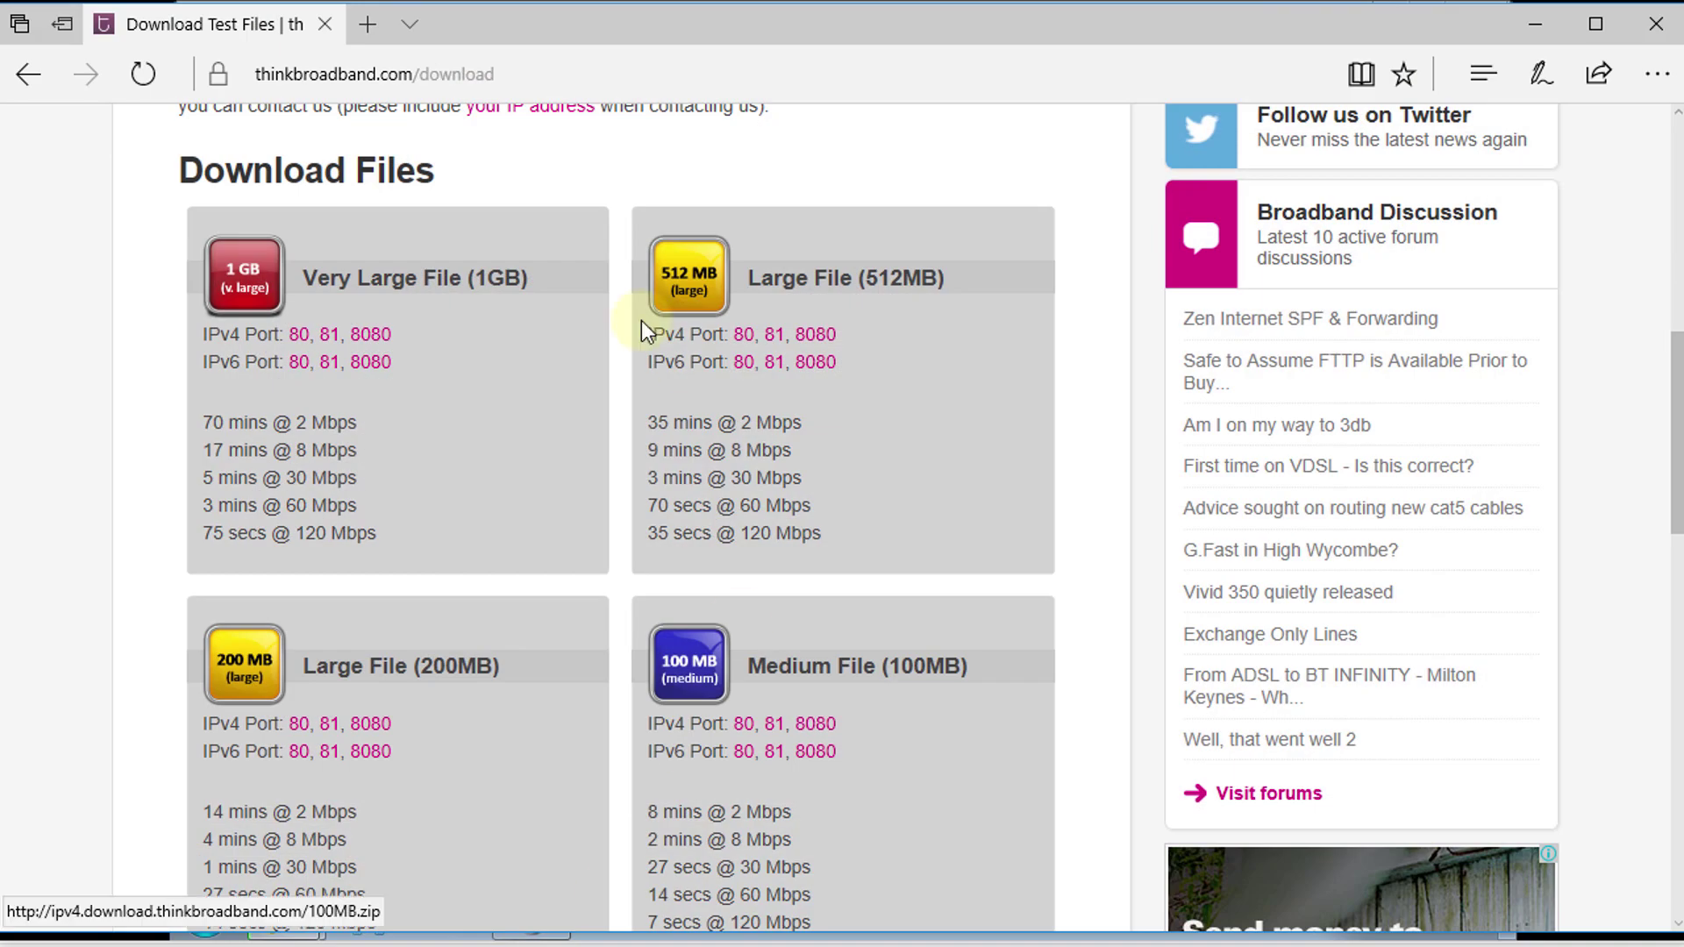
left_click(243, 285)
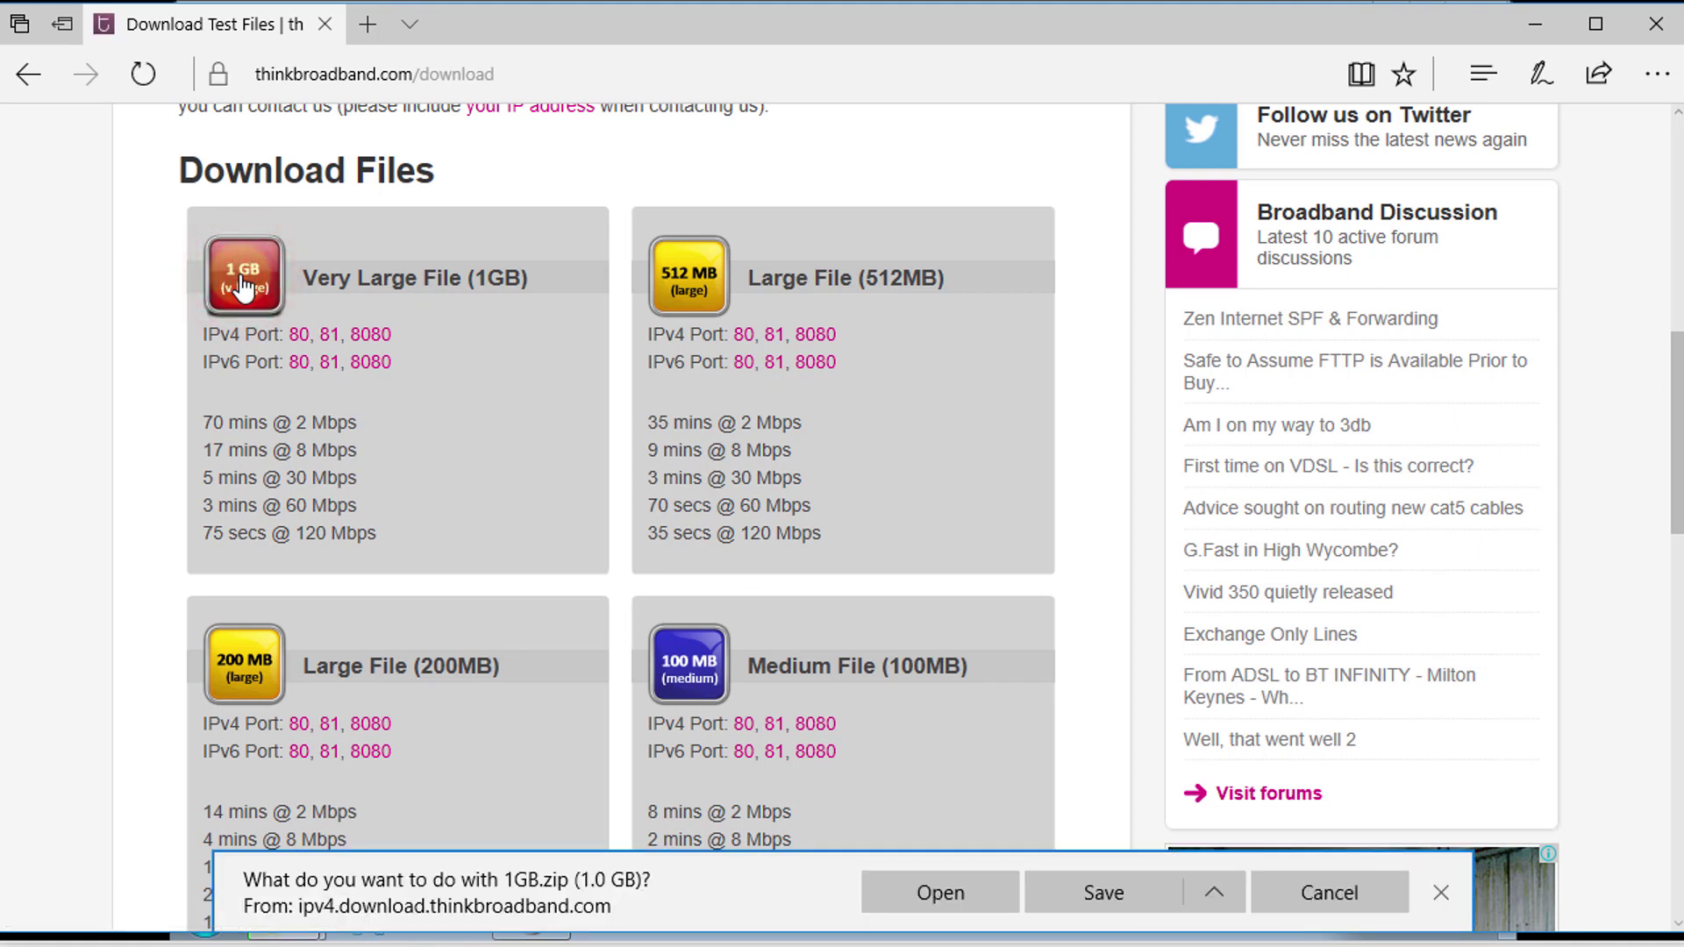
left_click(1103, 893)
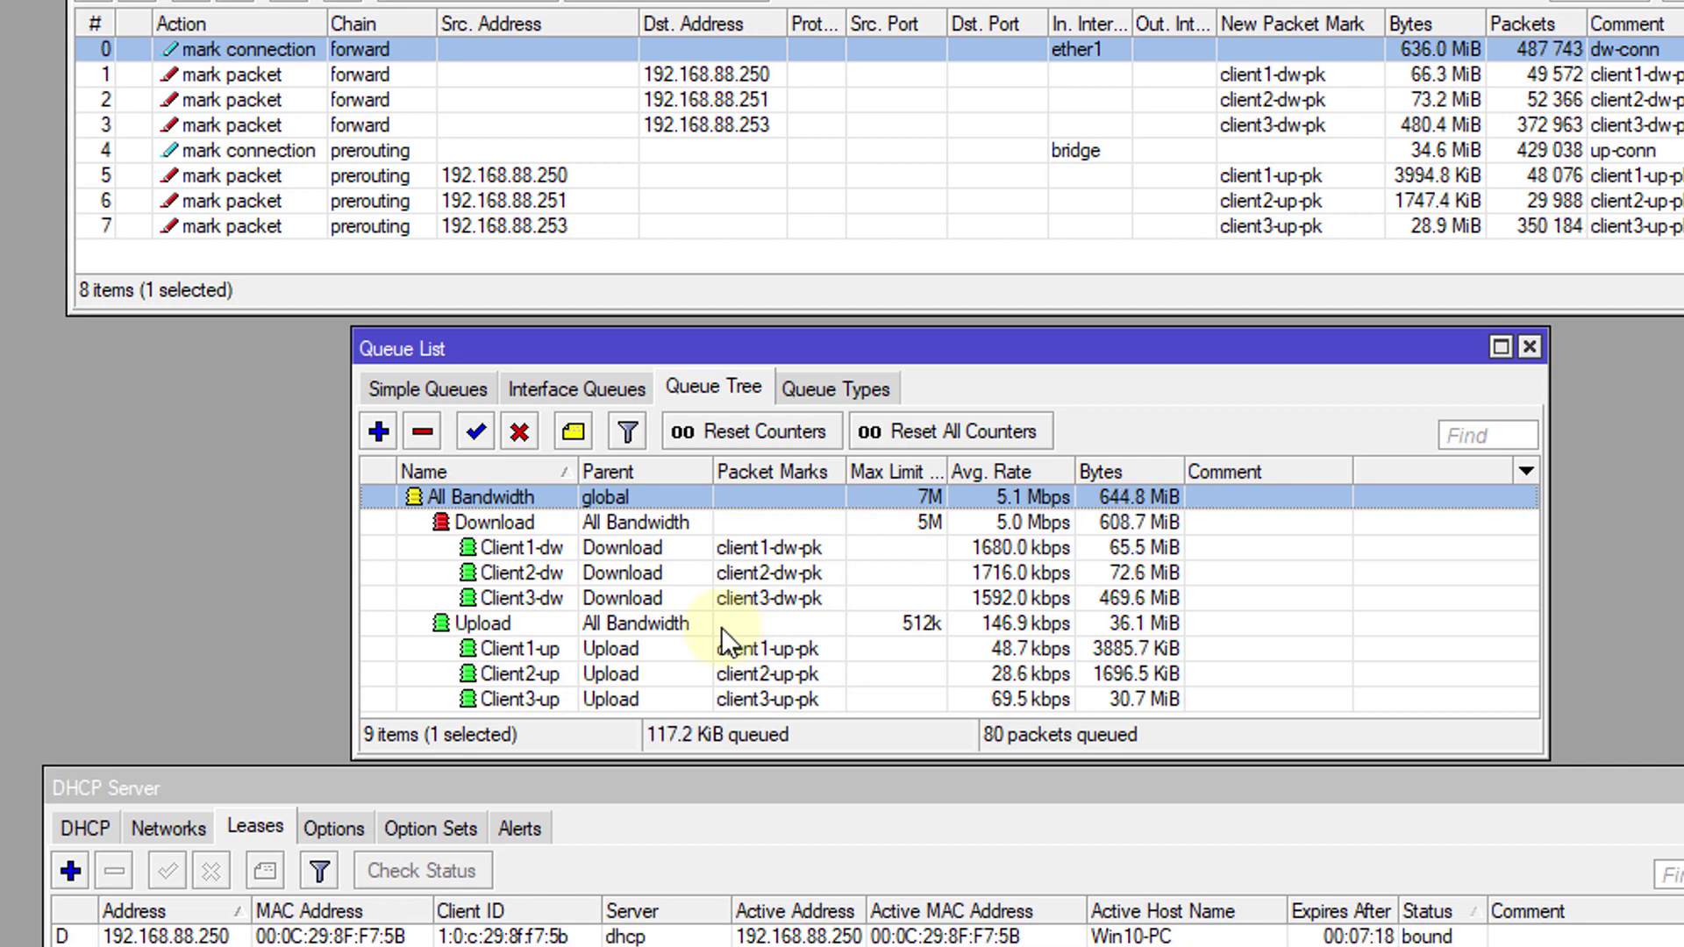
- Check that Client1-dw, Client2-dw and Client3-dw each run near 1.7 Mbps, then list the queue types
left_click(1028, 543)
left_click(1026, 575, "ctrl")
left_click(1030, 597, "ctrl")
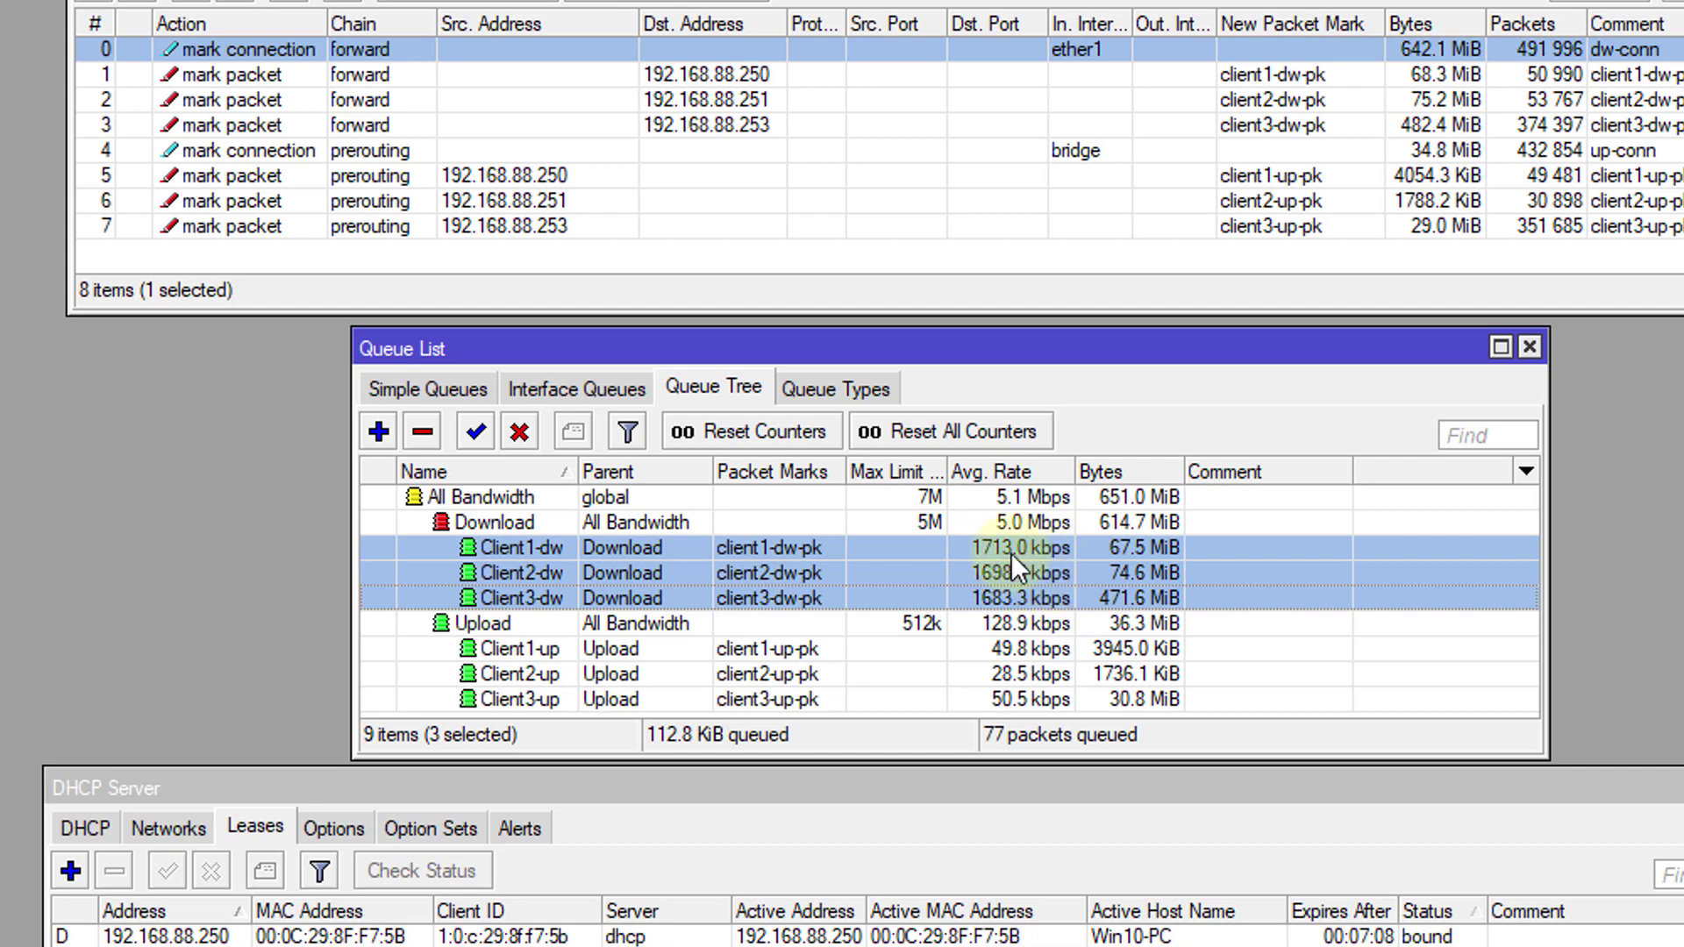
left_click(1046, 619)
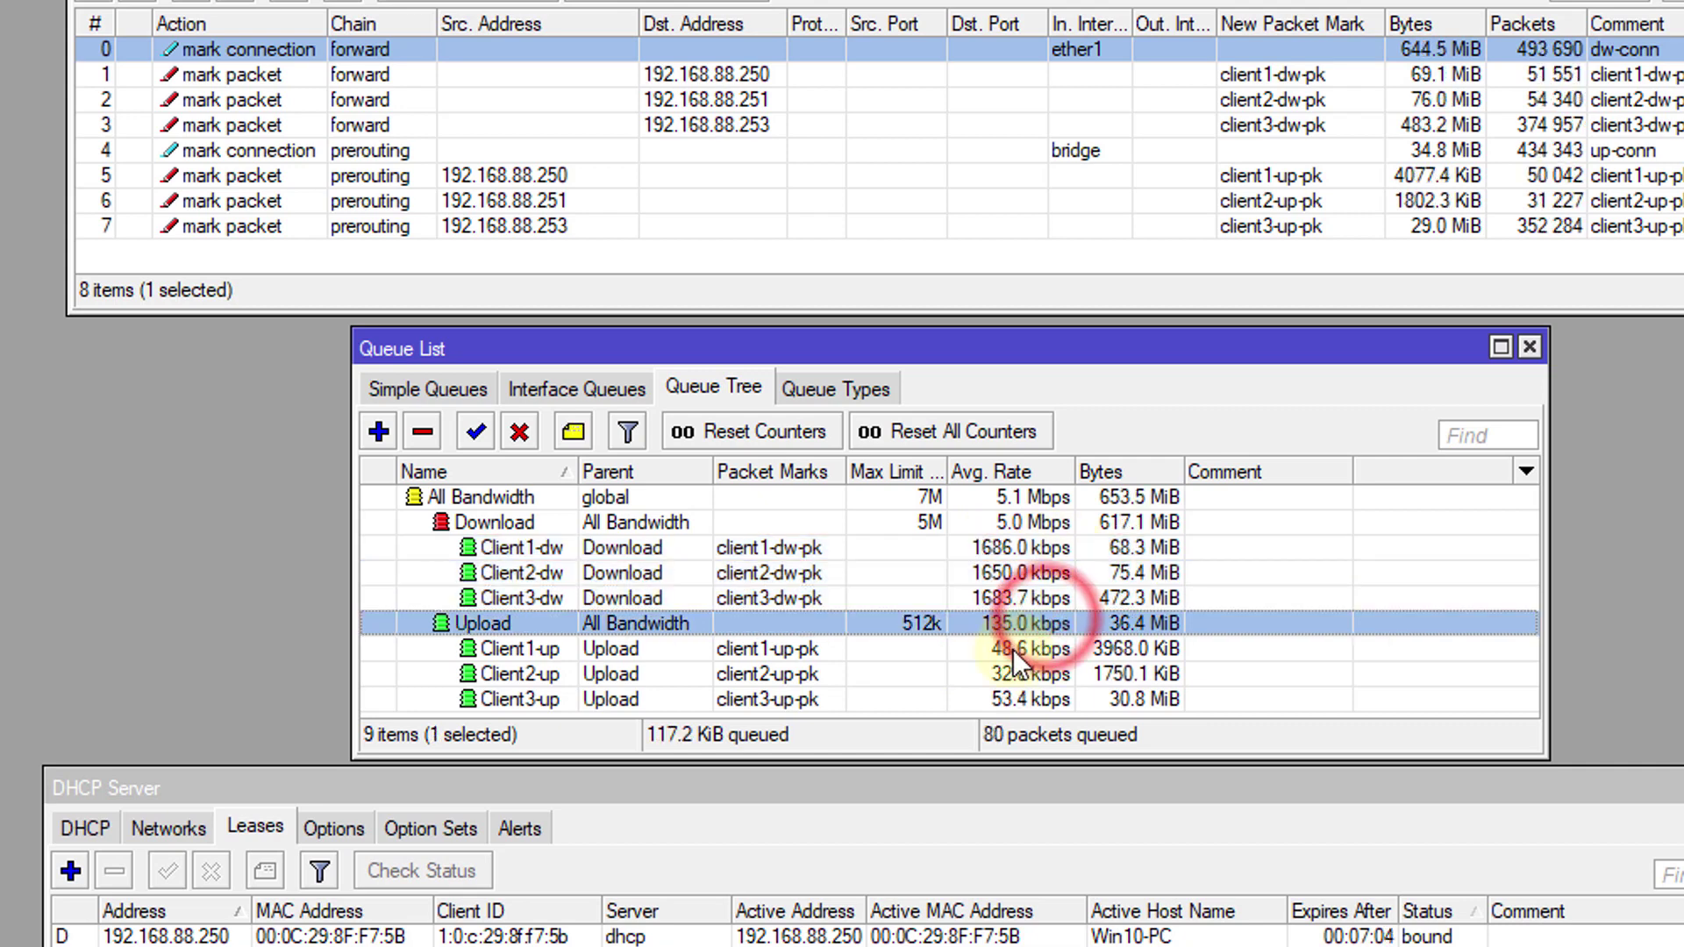
left_click(918, 526)
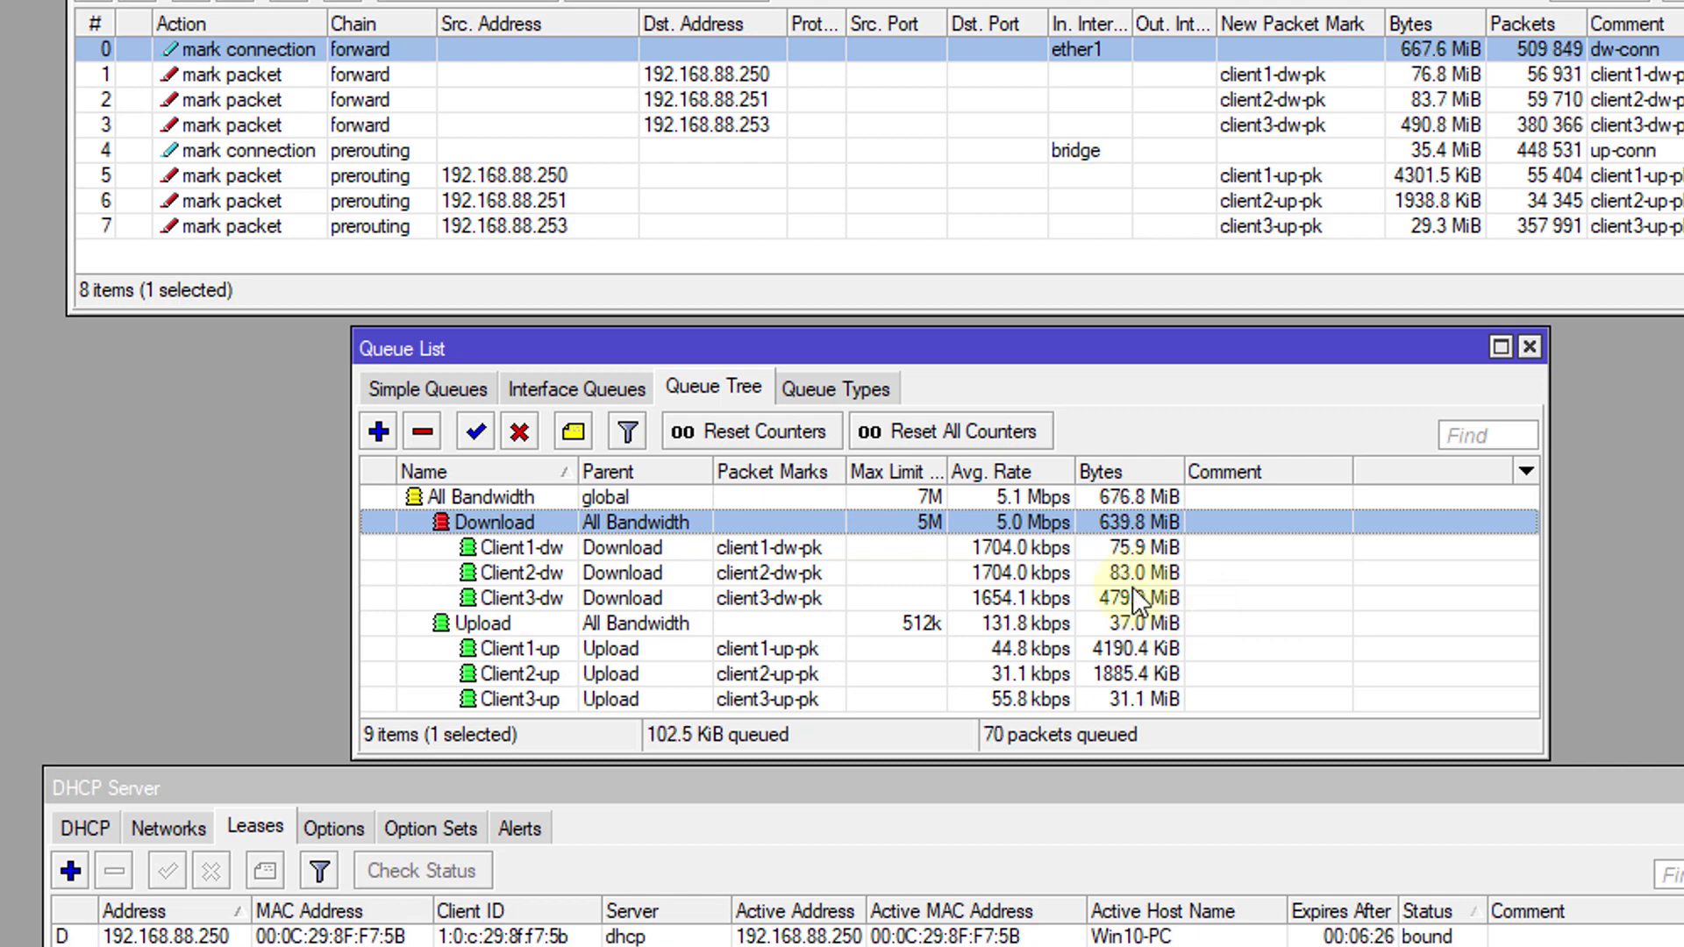
left_click(838, 397)
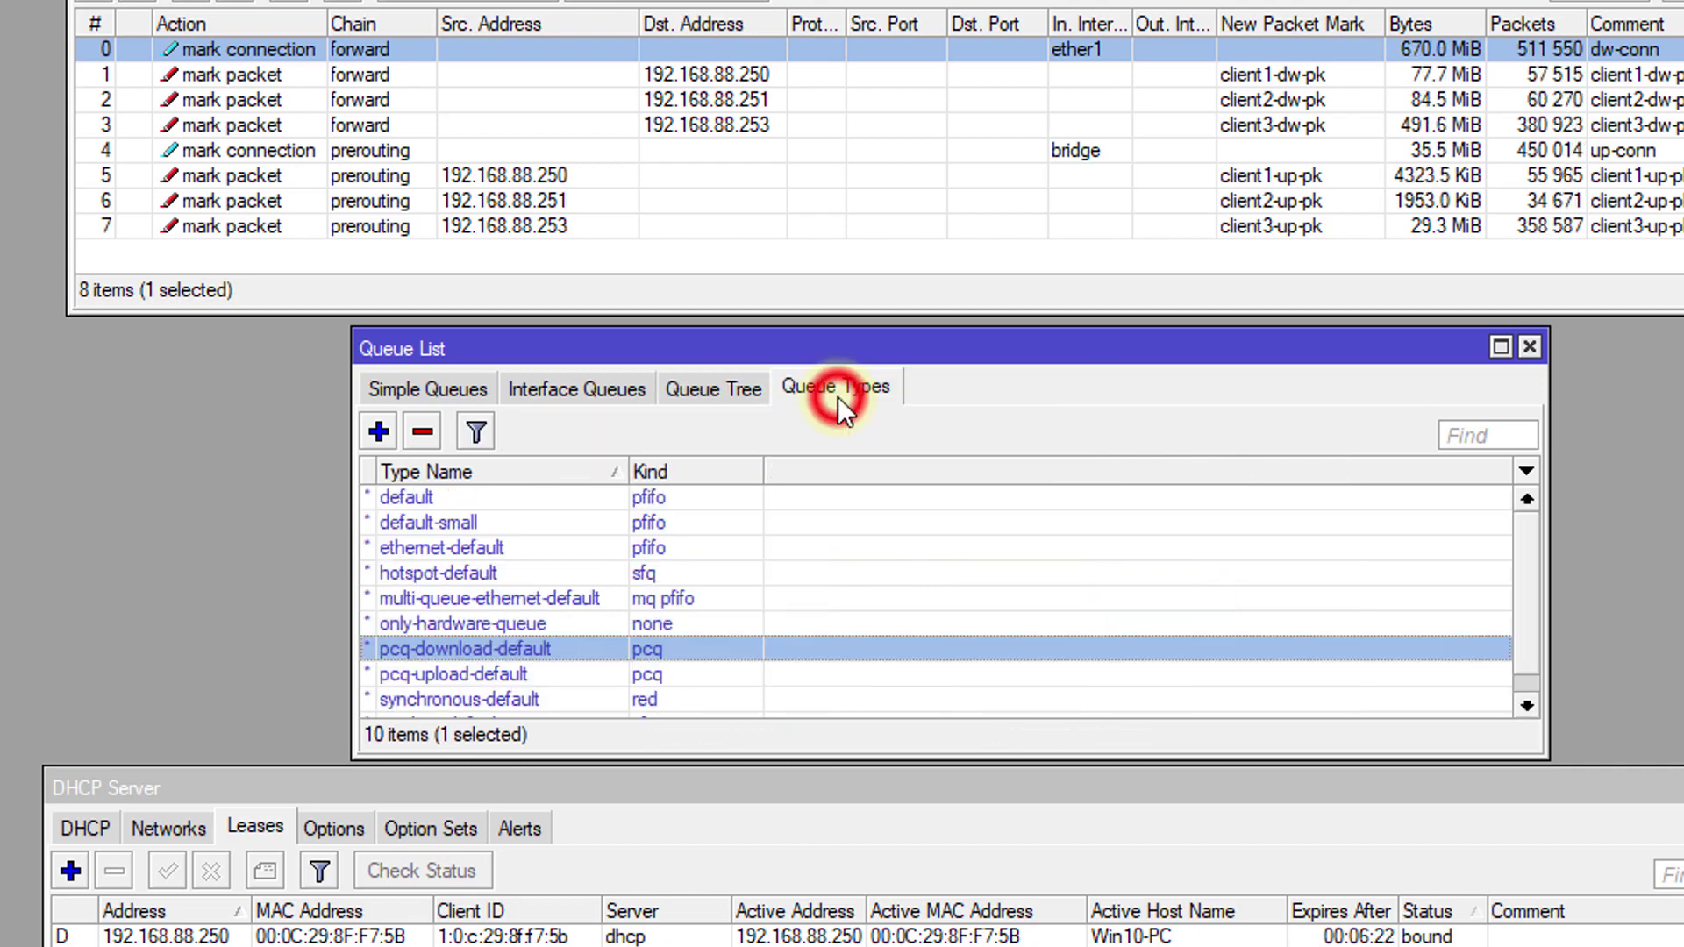
- Replace the pcq-download-default rate of 0 with 2M and save the queue type
double_click(695, 649)
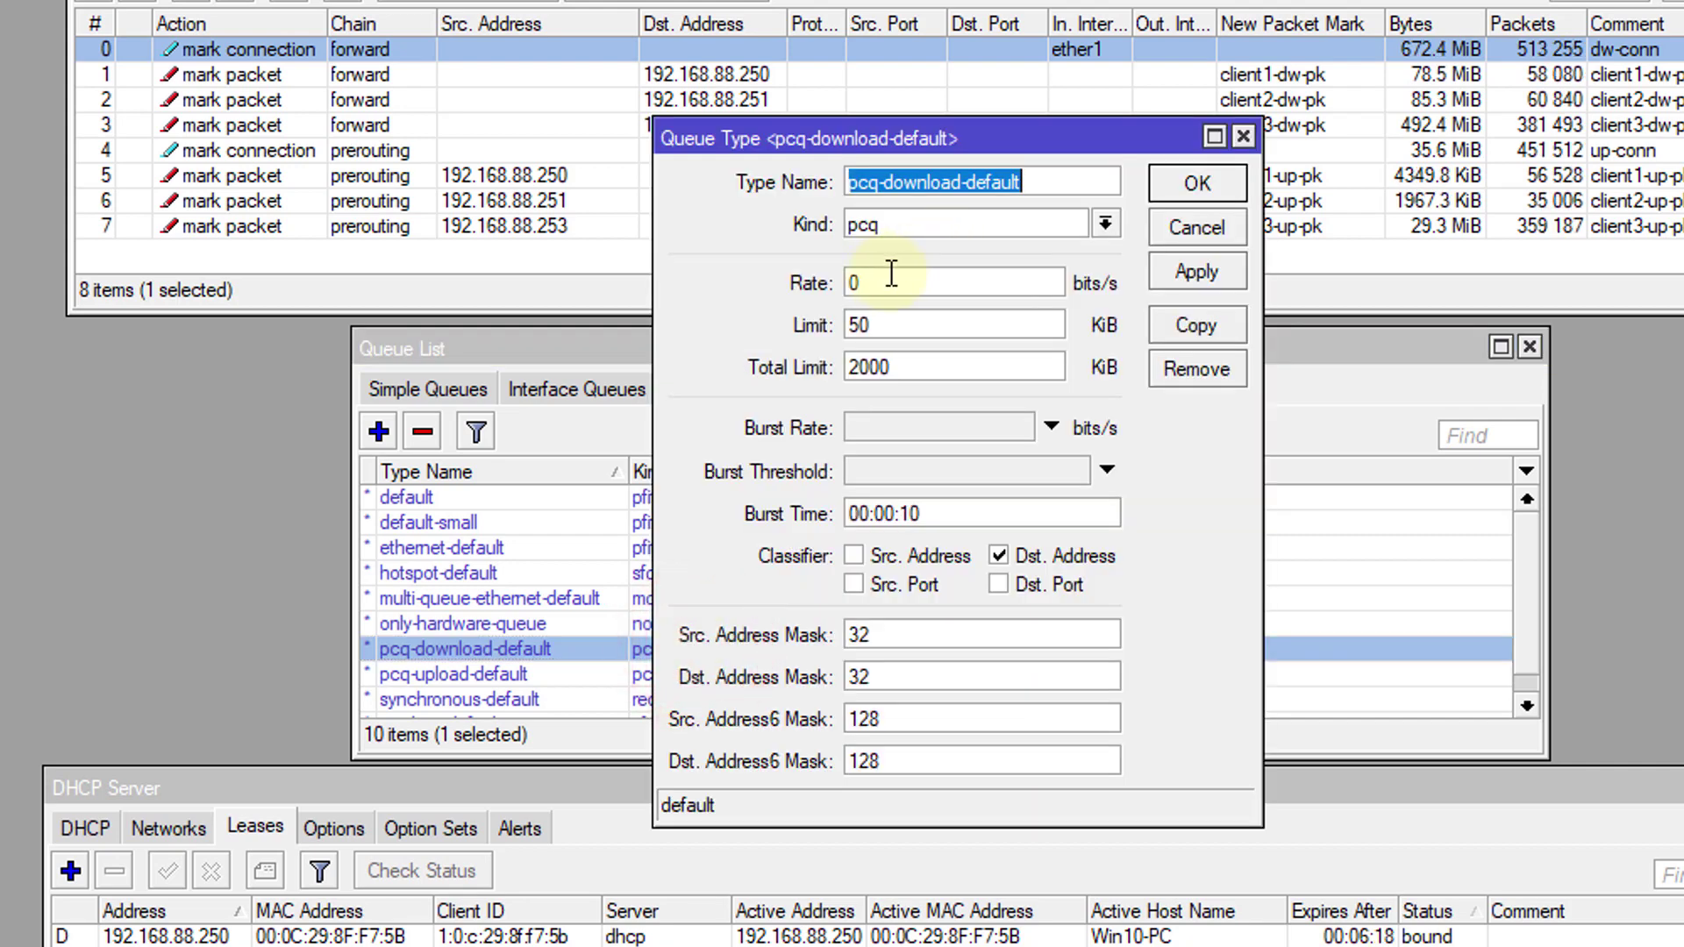
double_click(864, 282)
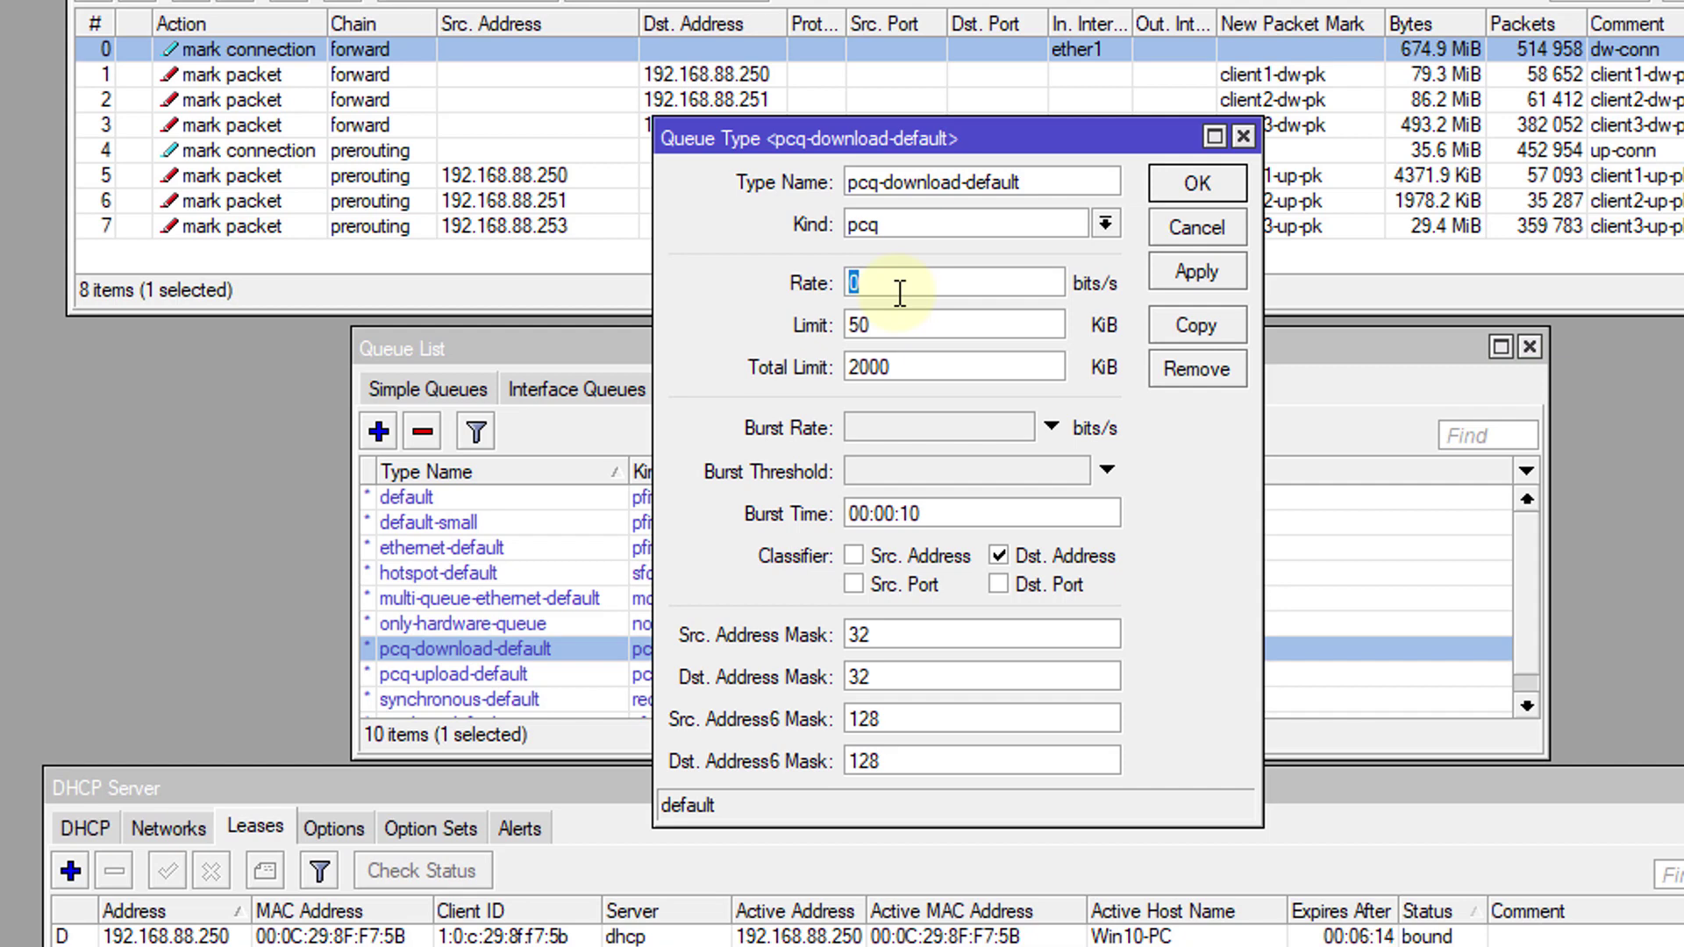
type("2M")
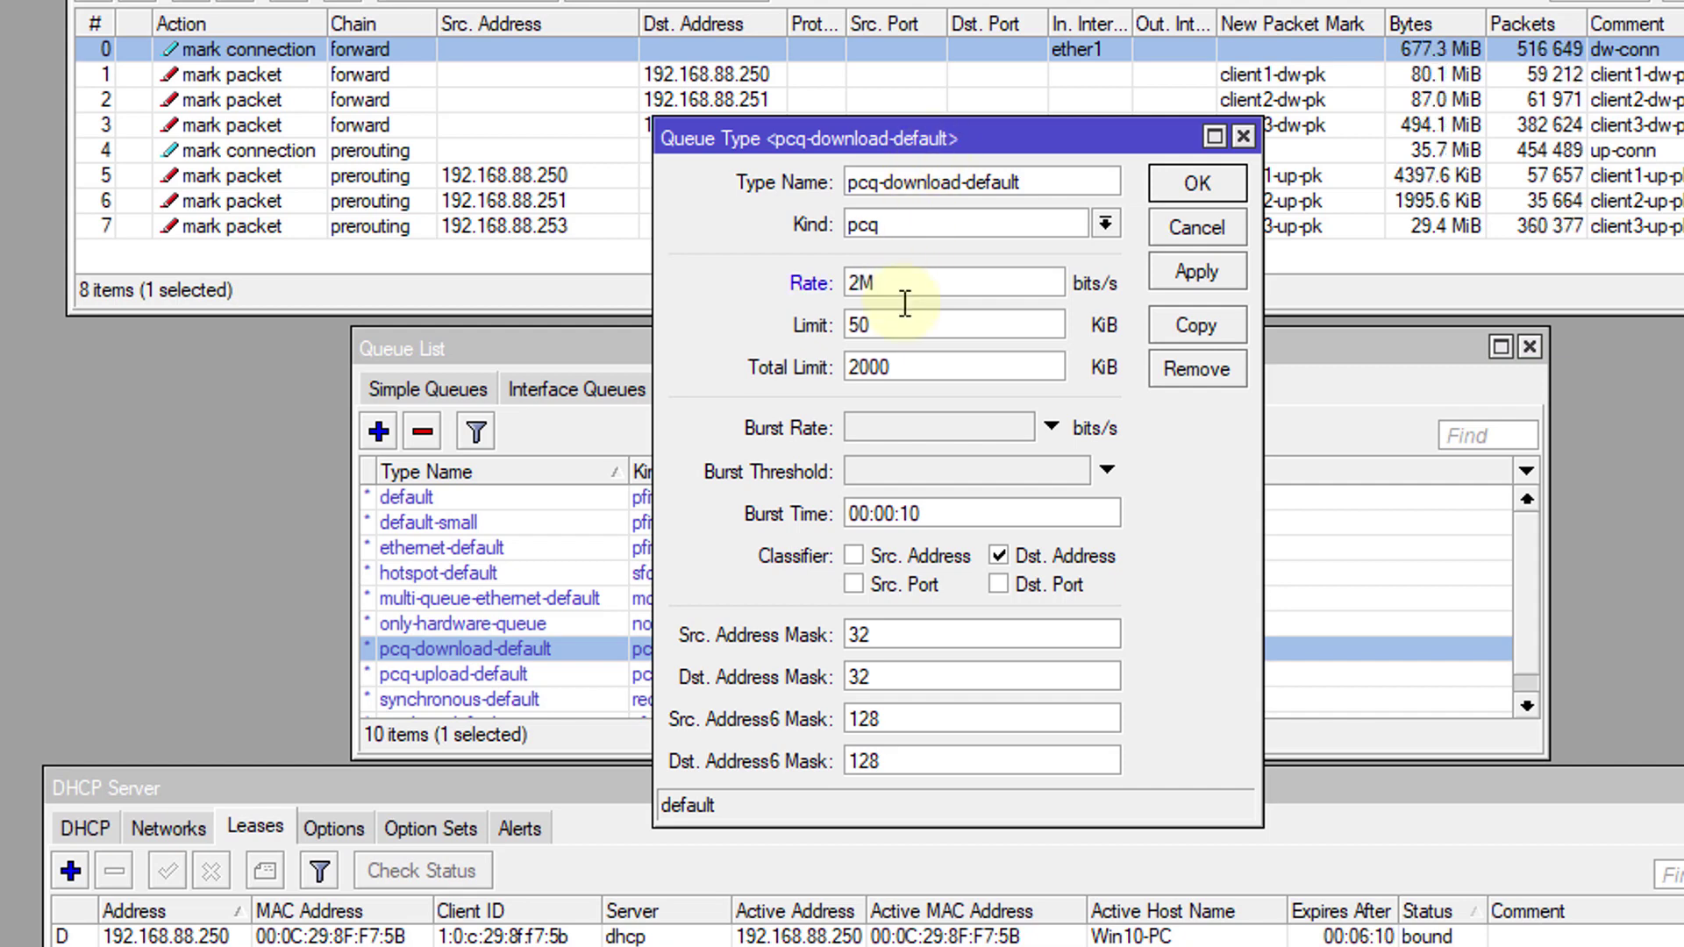
left_click(1191, 286)
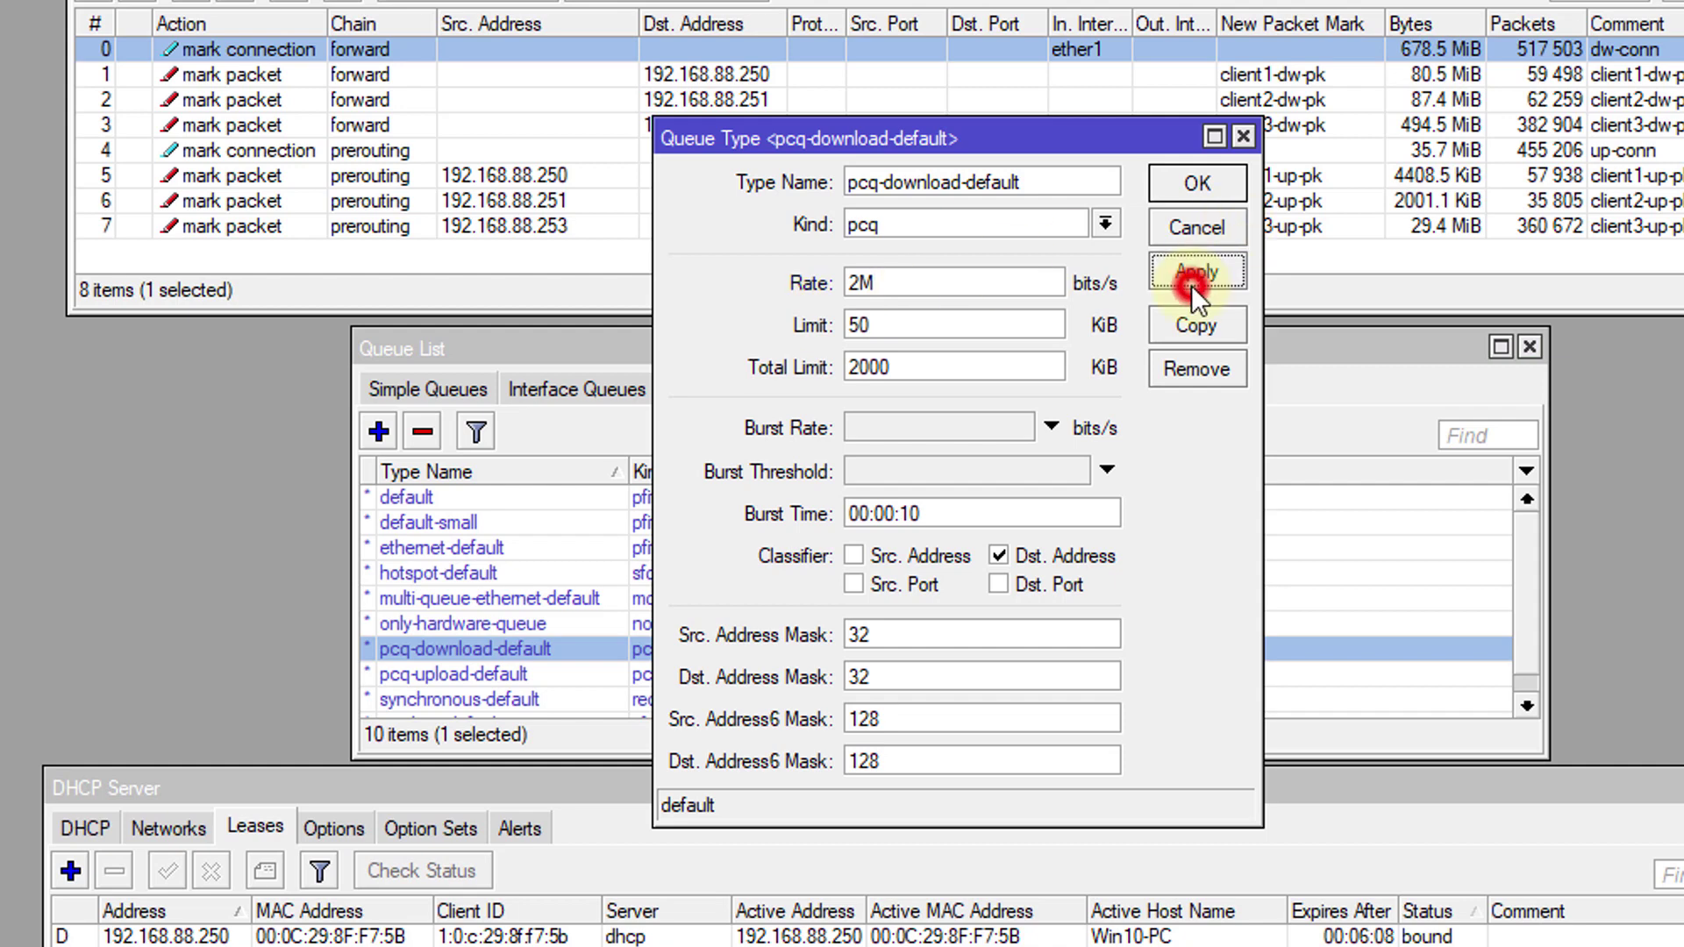
left_click(1176, 181)
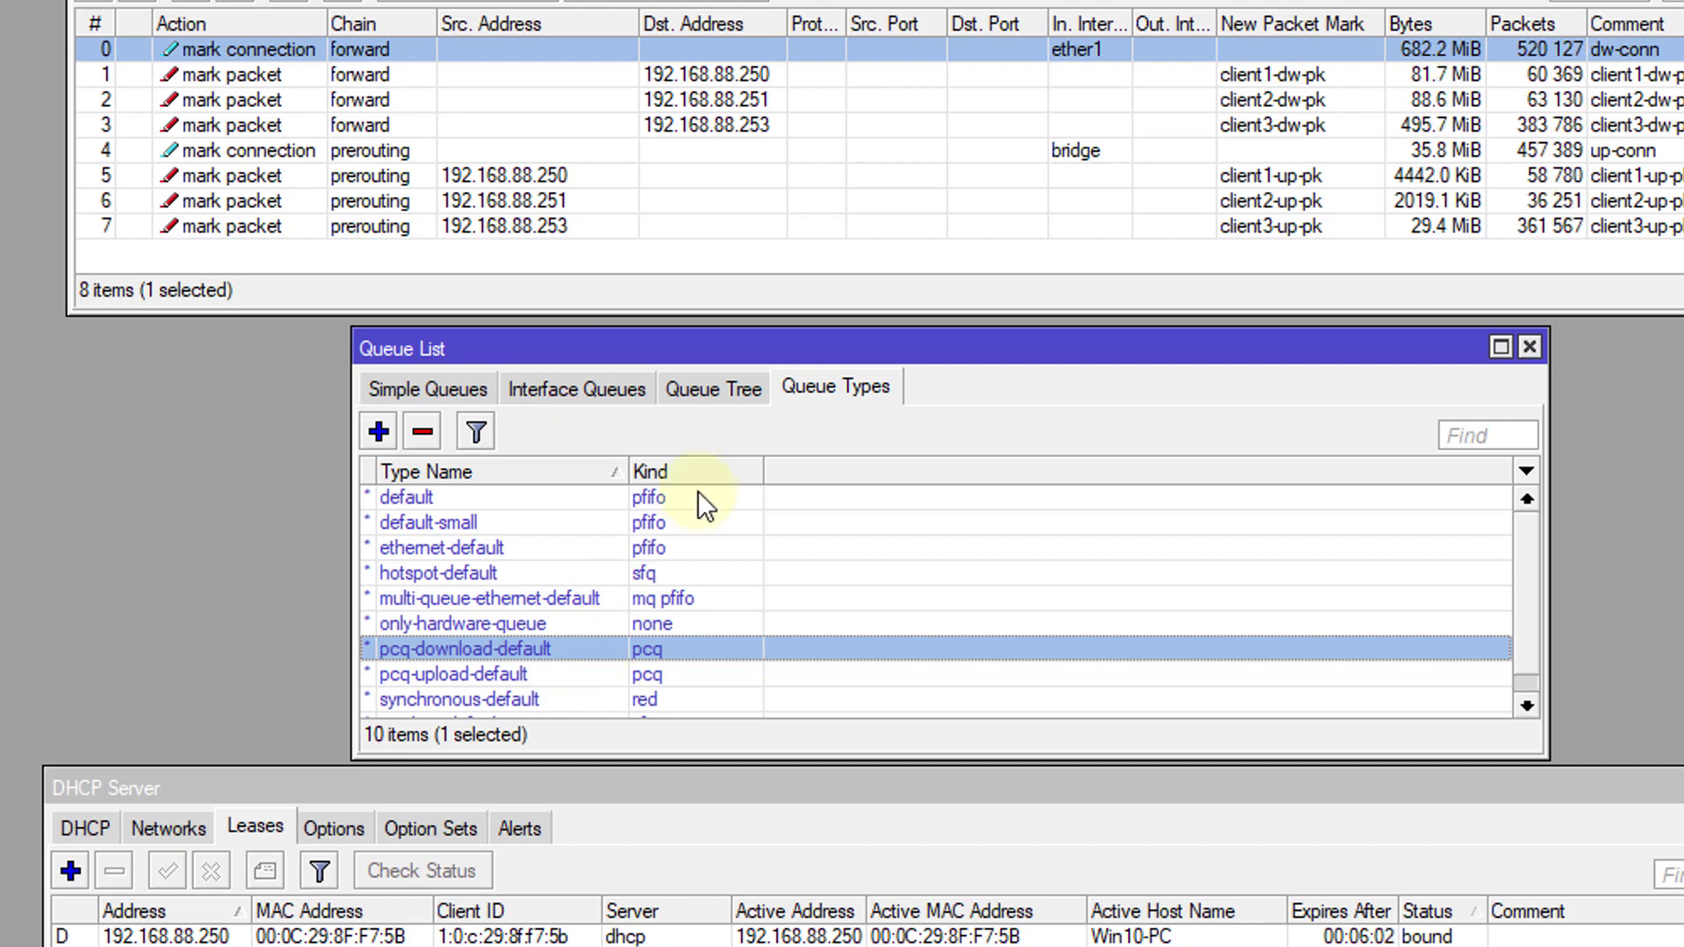
- Return to the Queue Tree and select Client3-dw, whose download runs around 1.64–1.69 Mbps
left_click(703, 389)
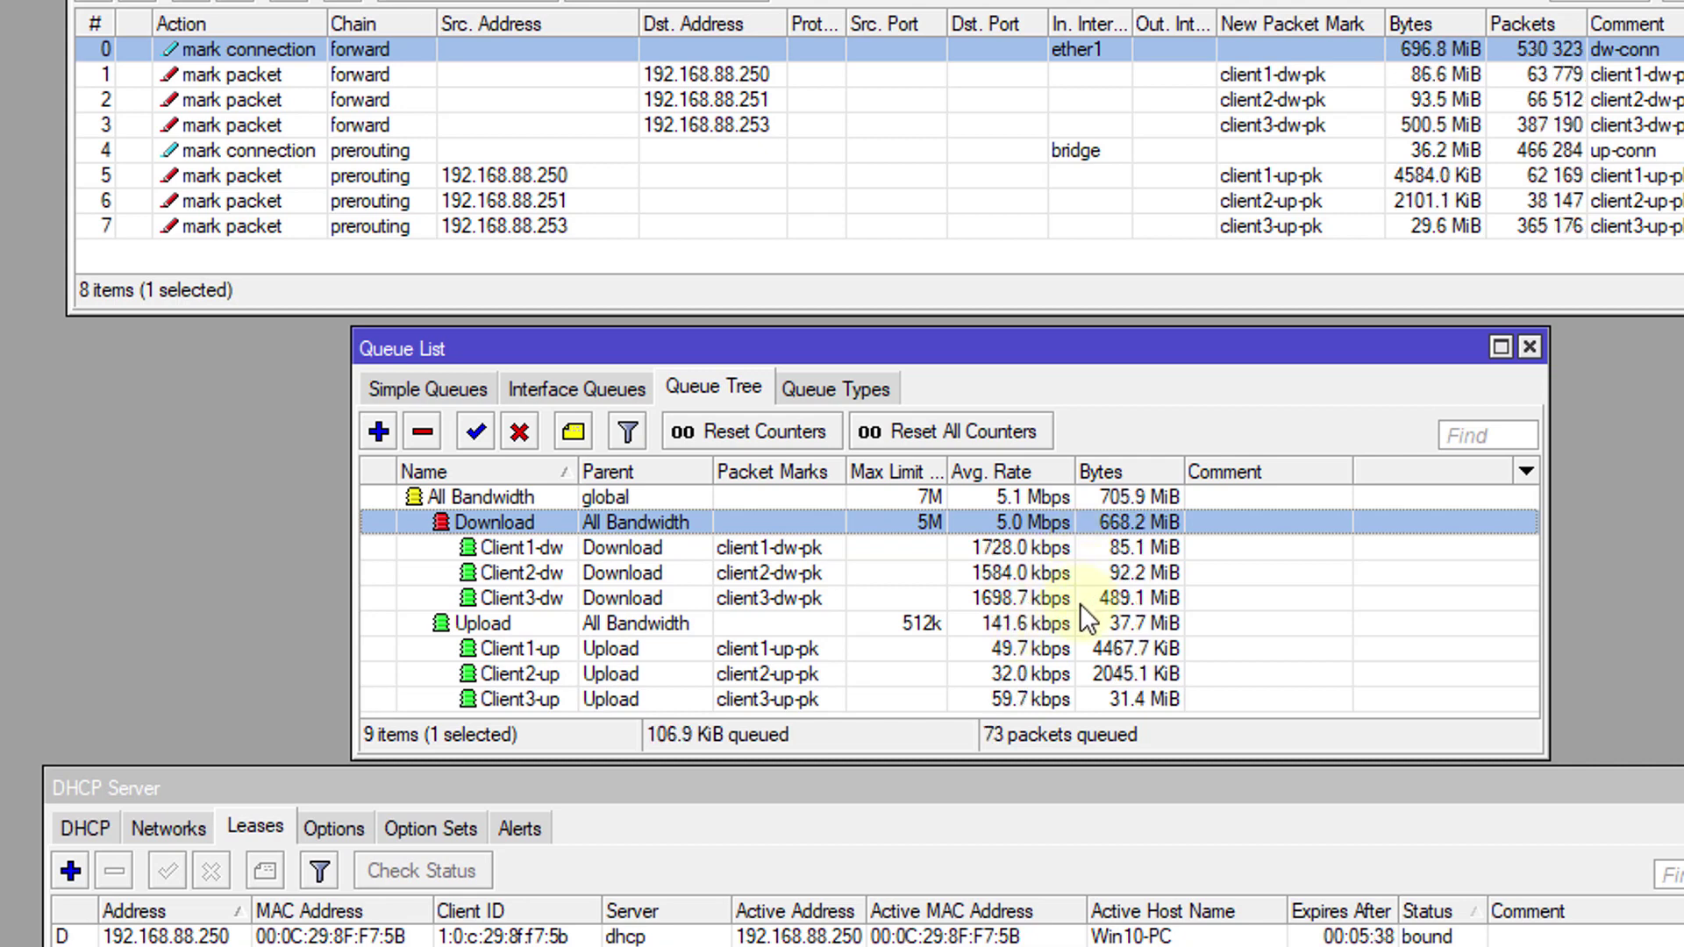
left_click(930, 593)
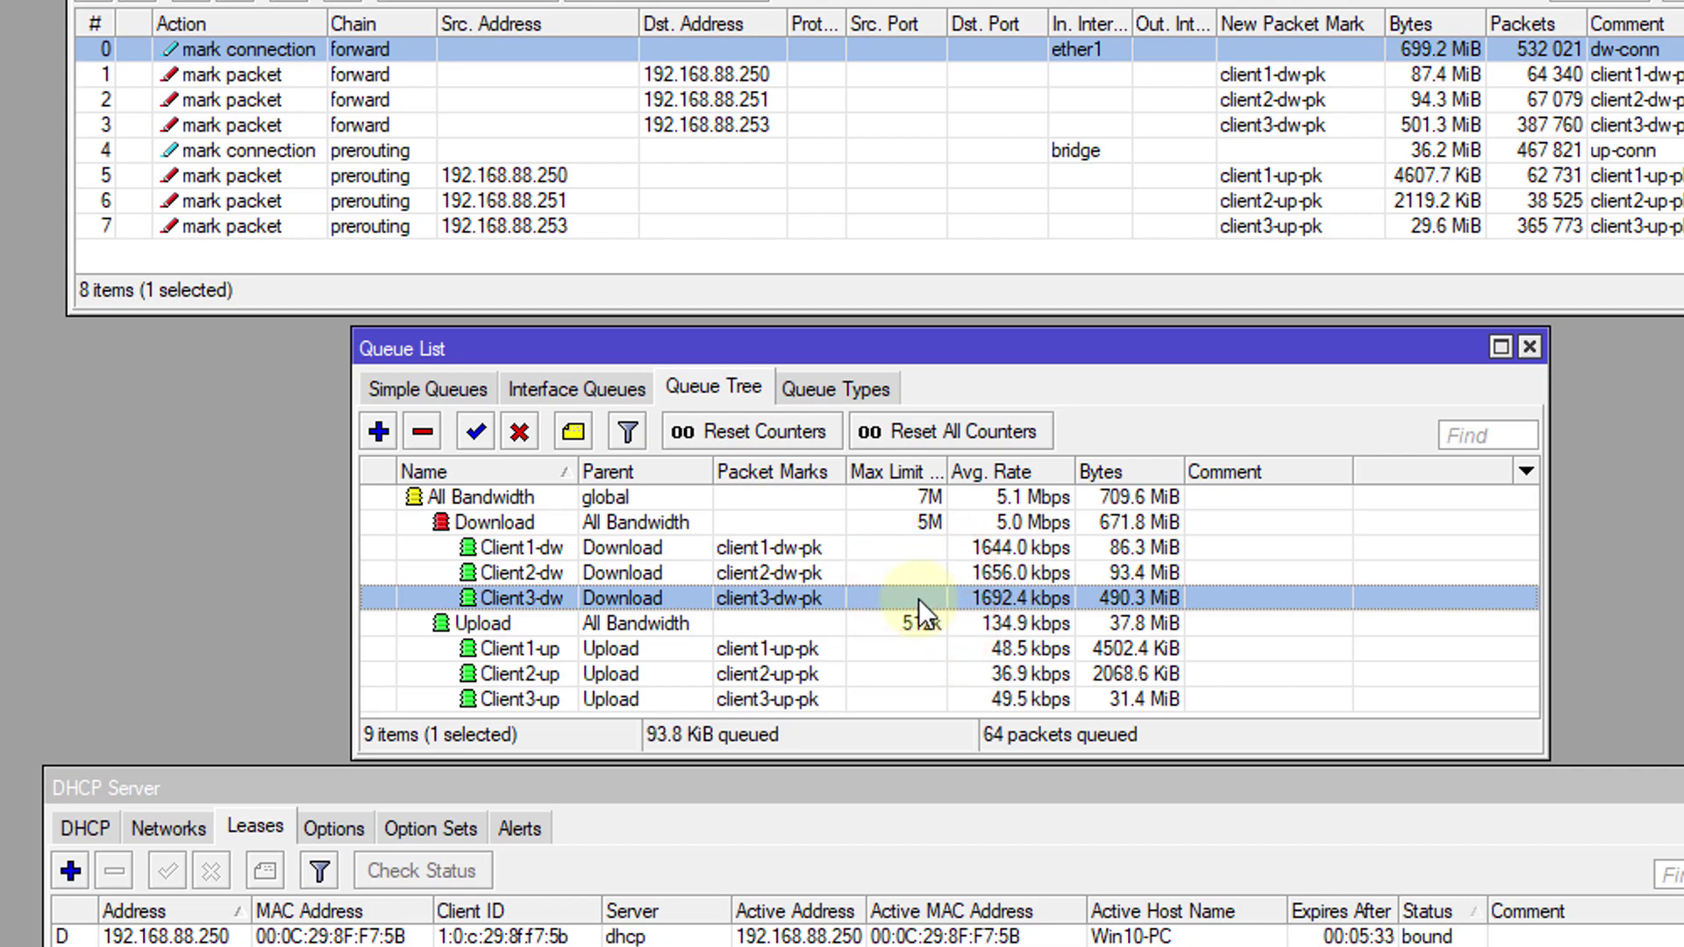
- Change Client3-dw's priority from 8 to 1 and save it, lifting its download to 2.0 Mbps
double_click(918, 598)
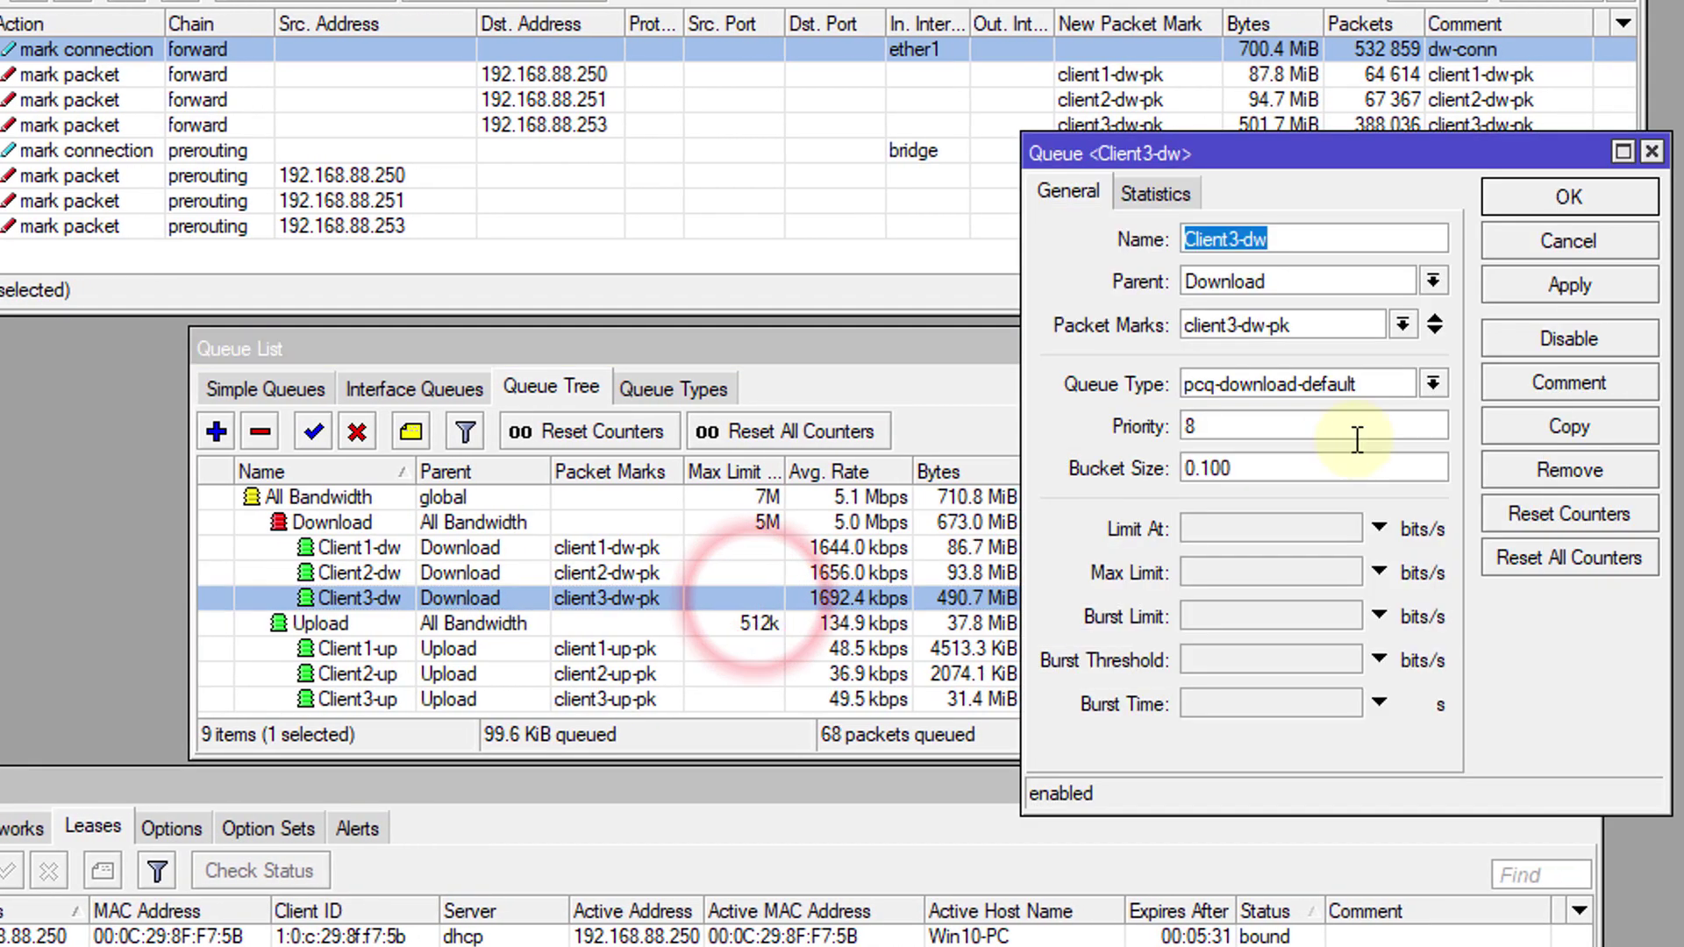
double_click(1190, 426)
type("1")
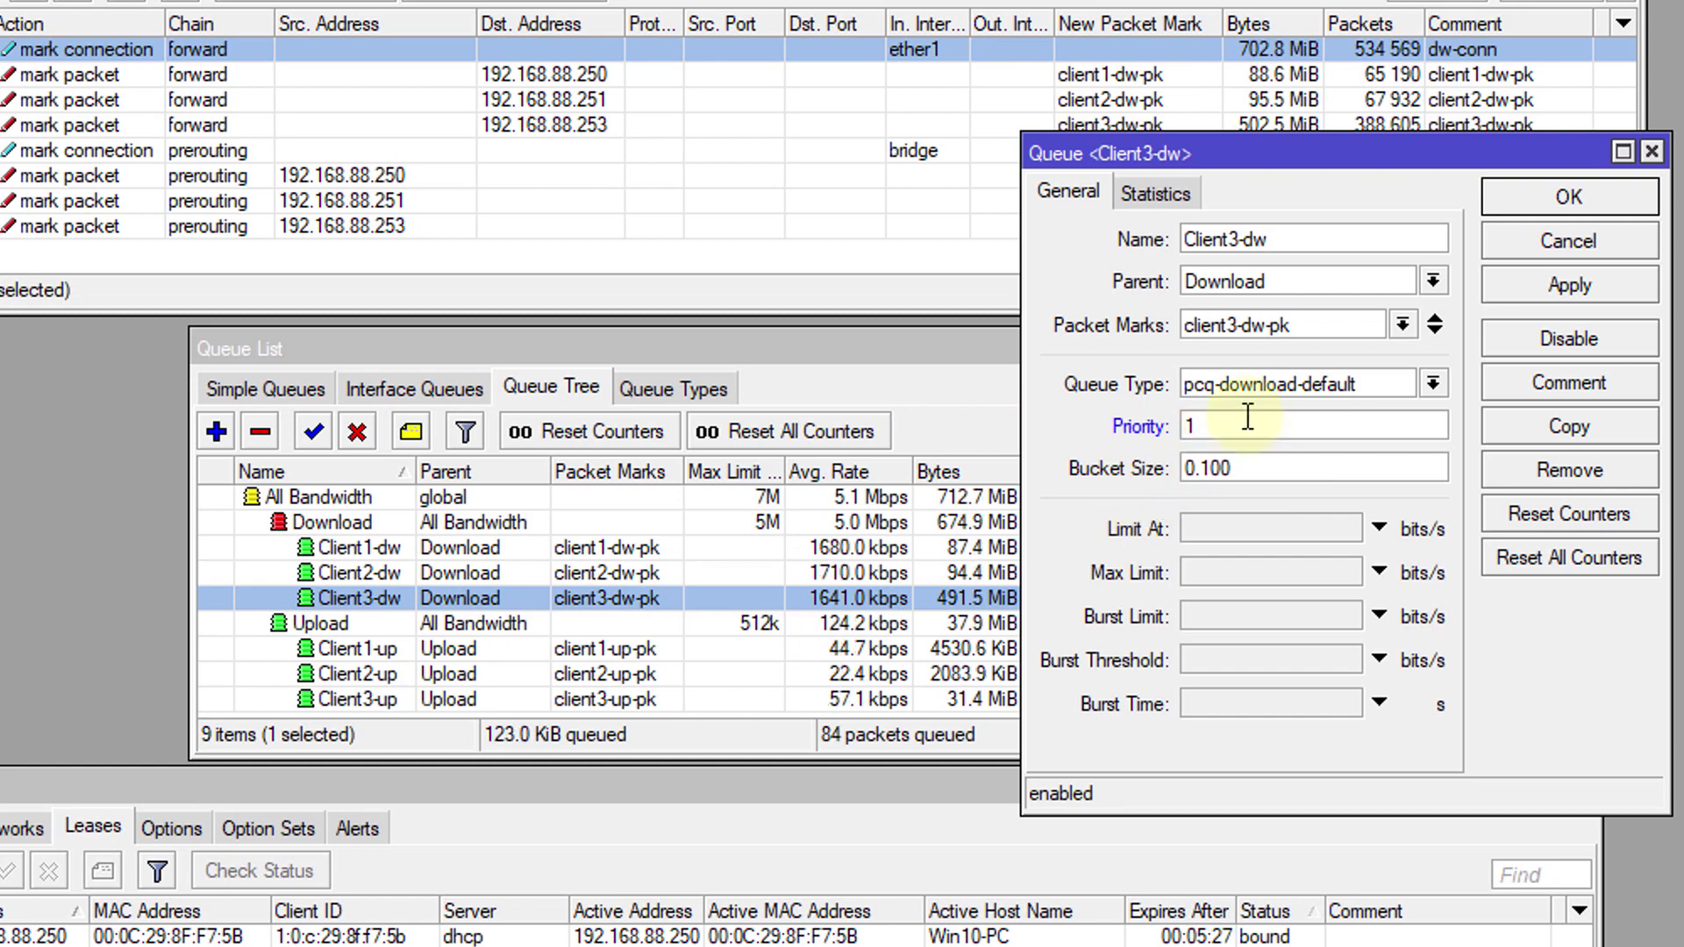
left_click(1511, 277)
left_click(1501, 194)
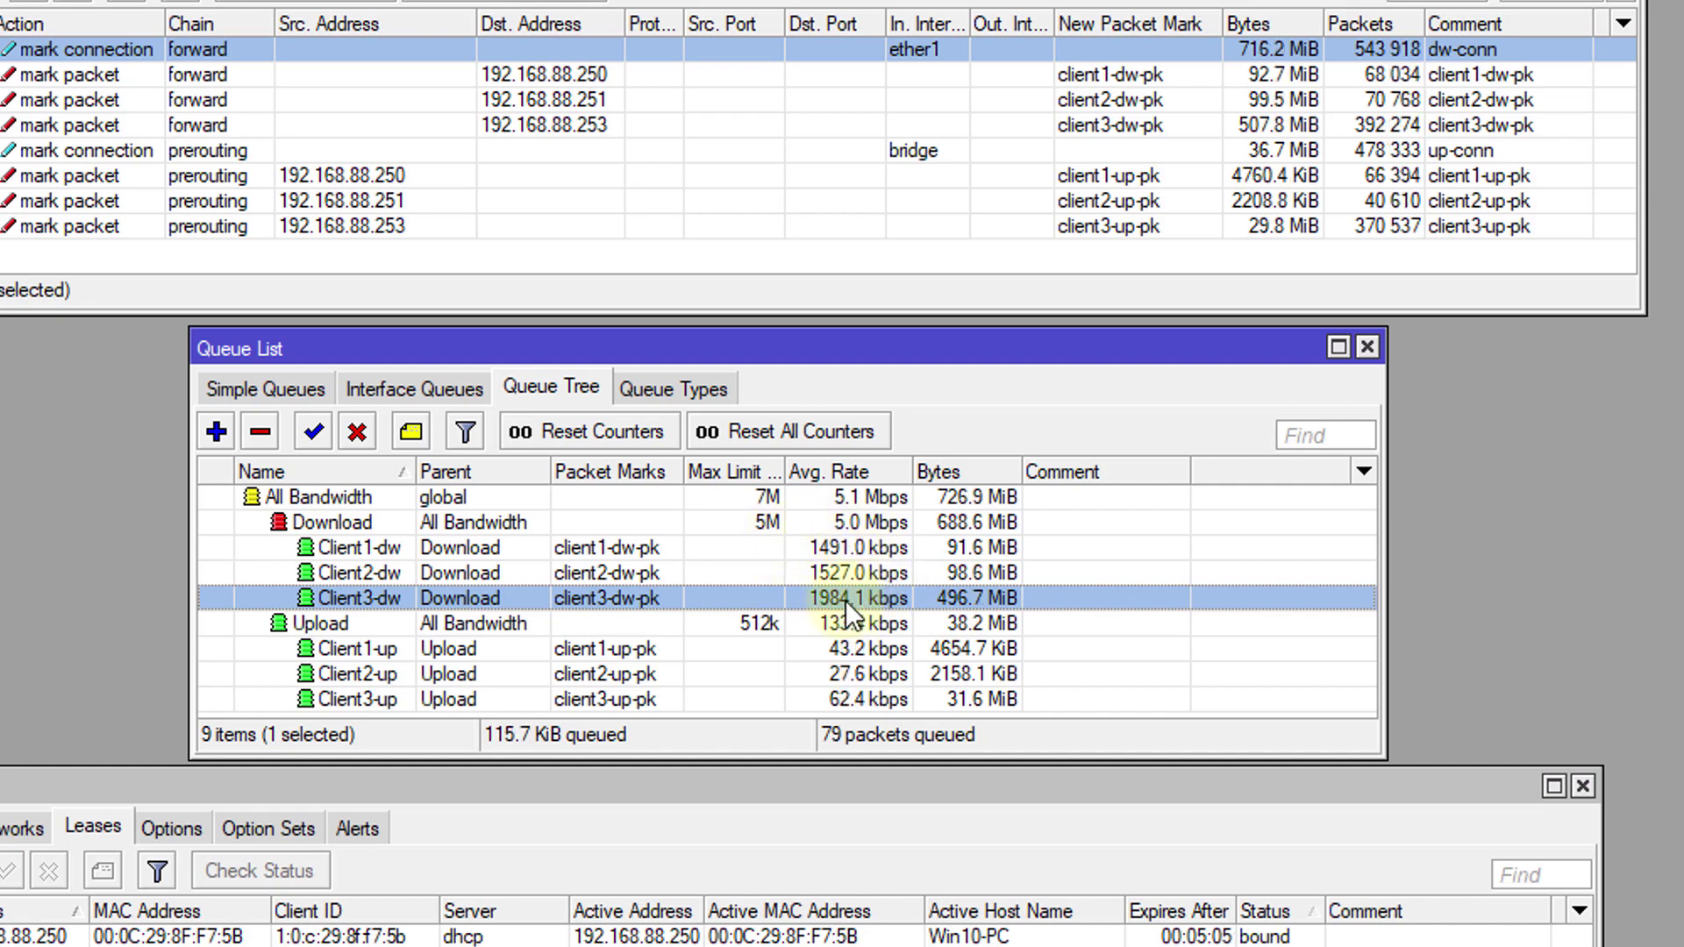
left_click(798, 521)
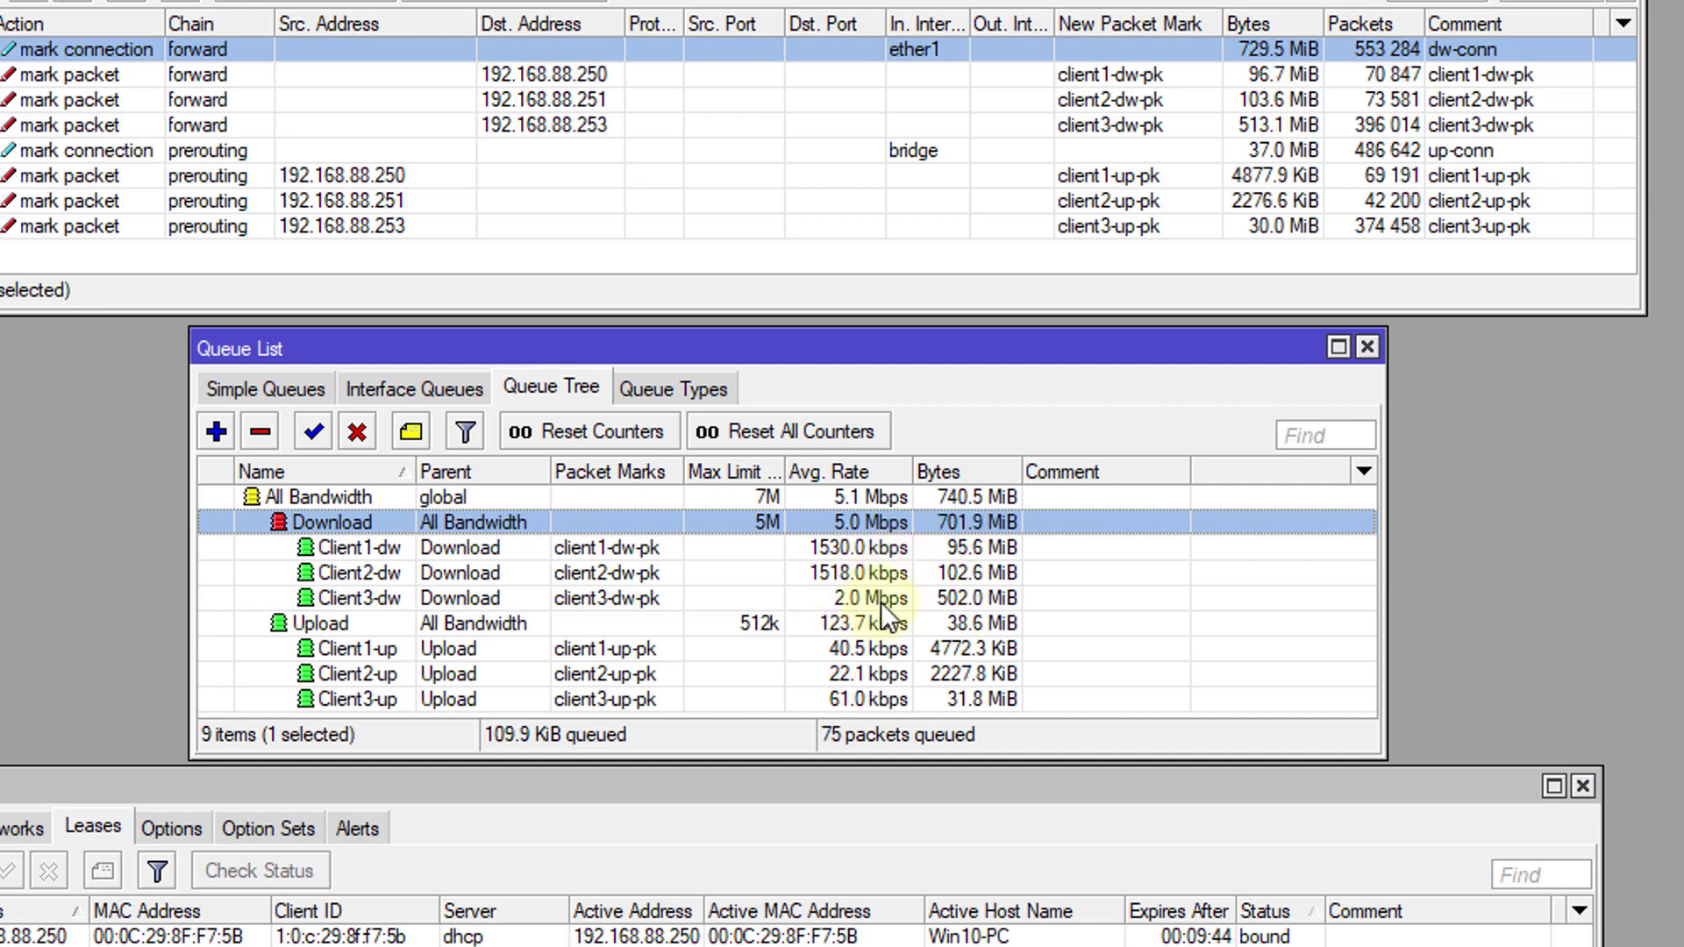
- Inspect the Client2-dw and Client1-dw priority settings without changing them
left_click(650, 576)
double_click(651, 575)
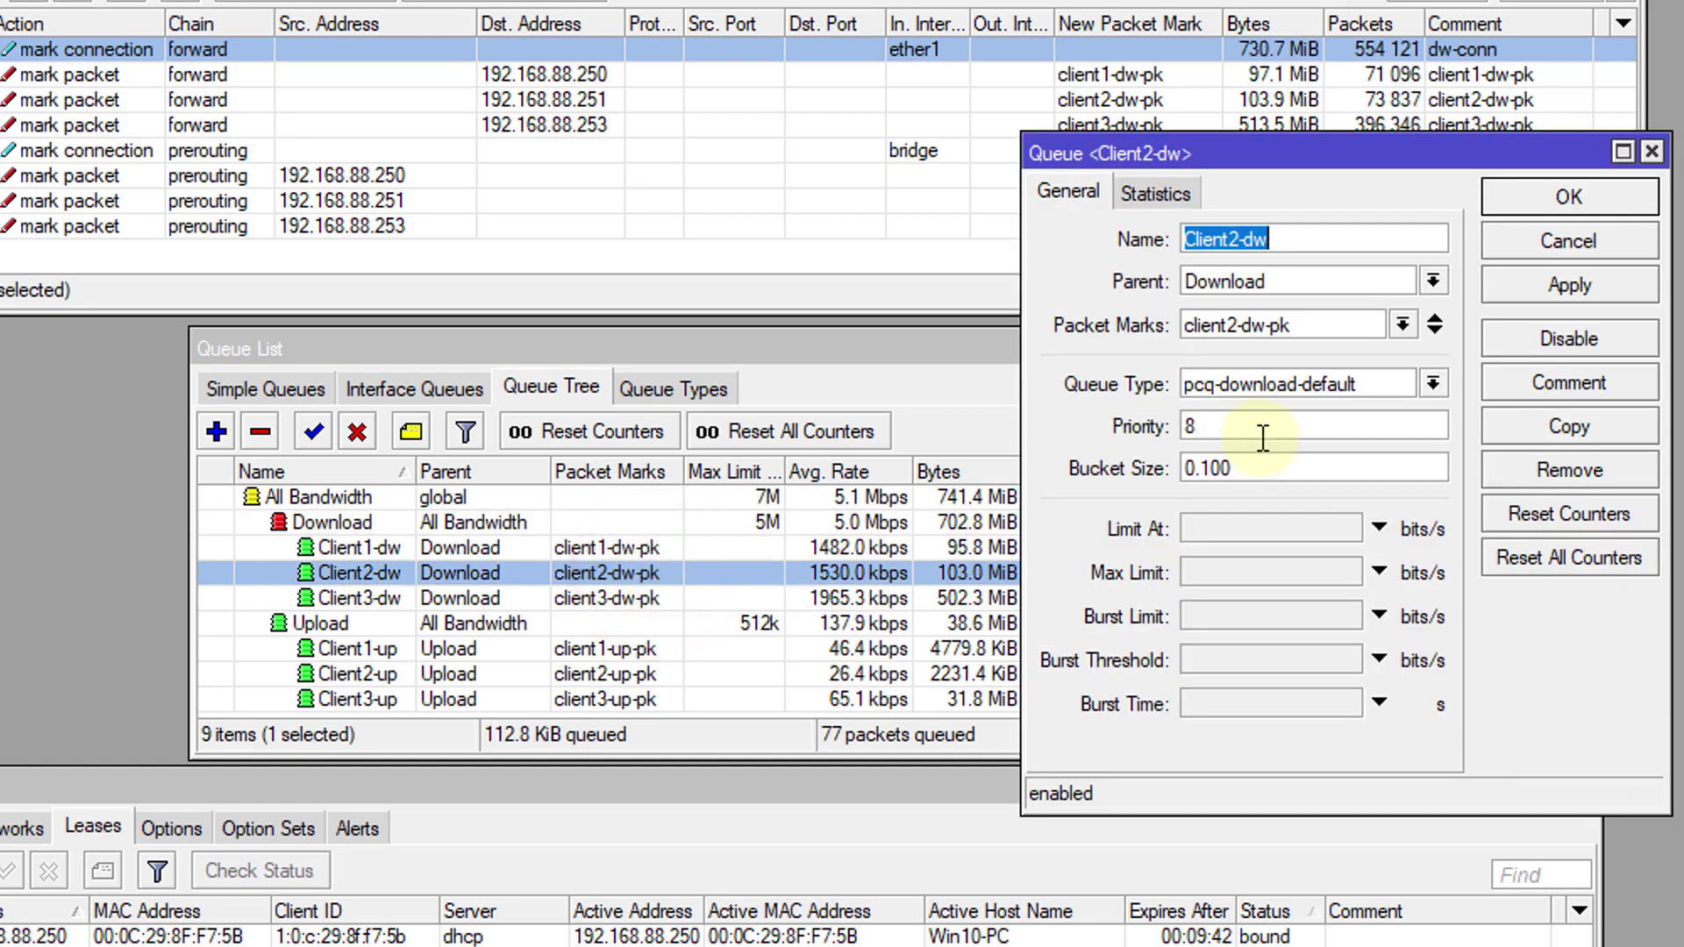
left_click(1206, 430)
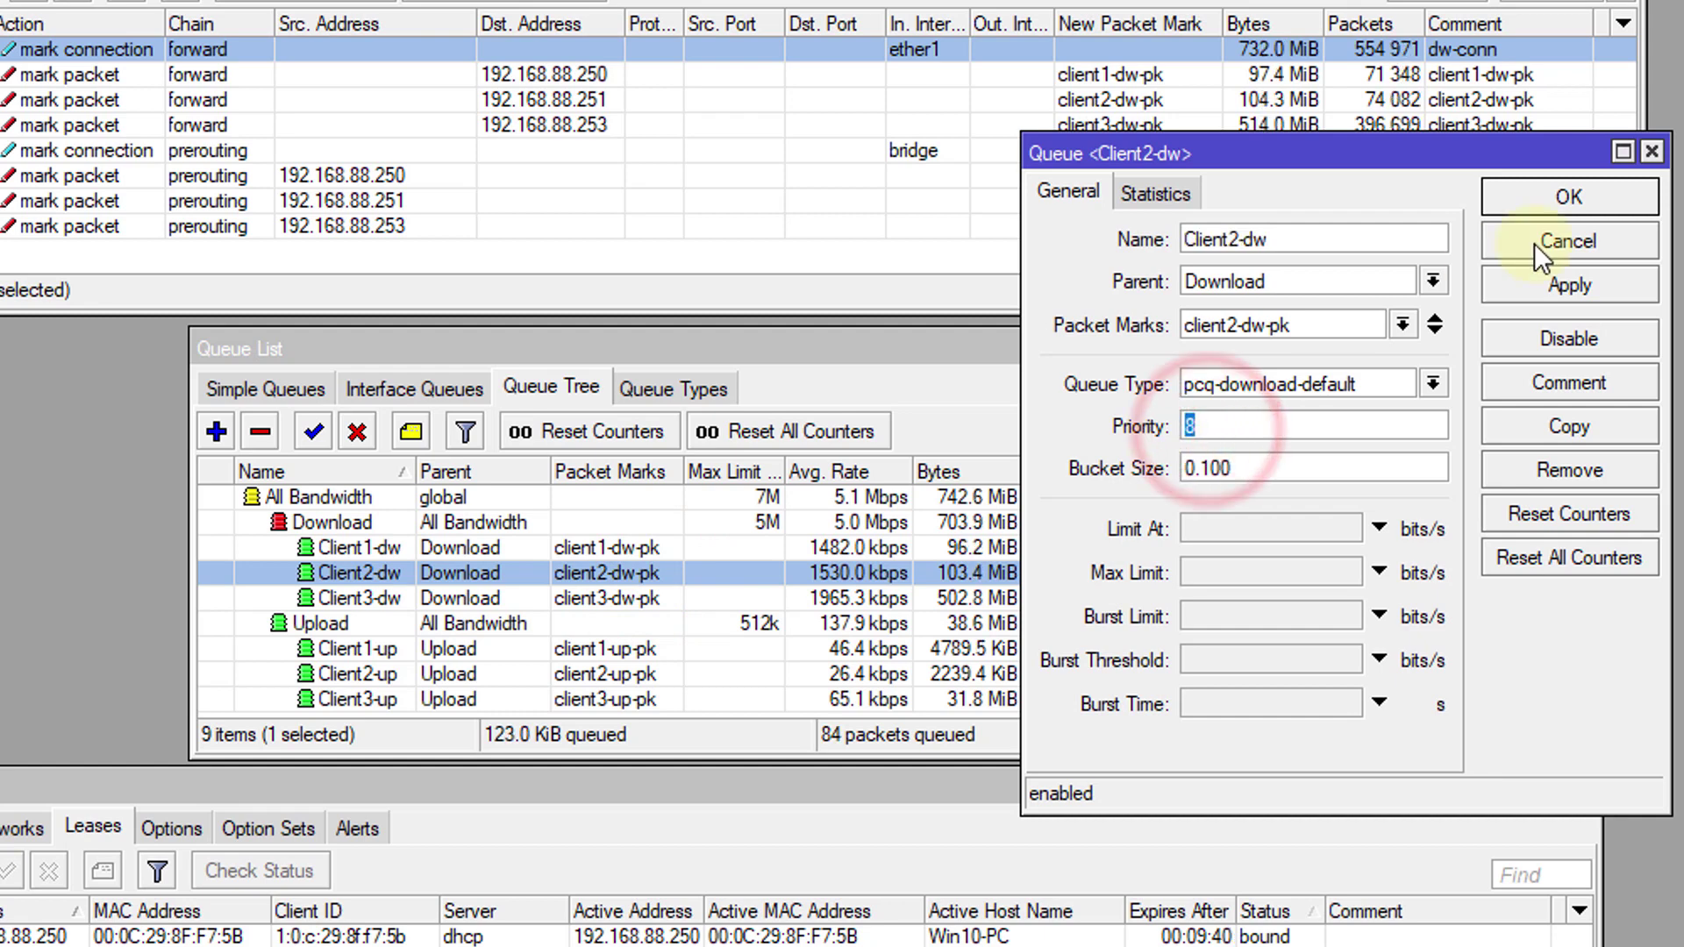
left_click(1539, 239)
double_click(714, 555)
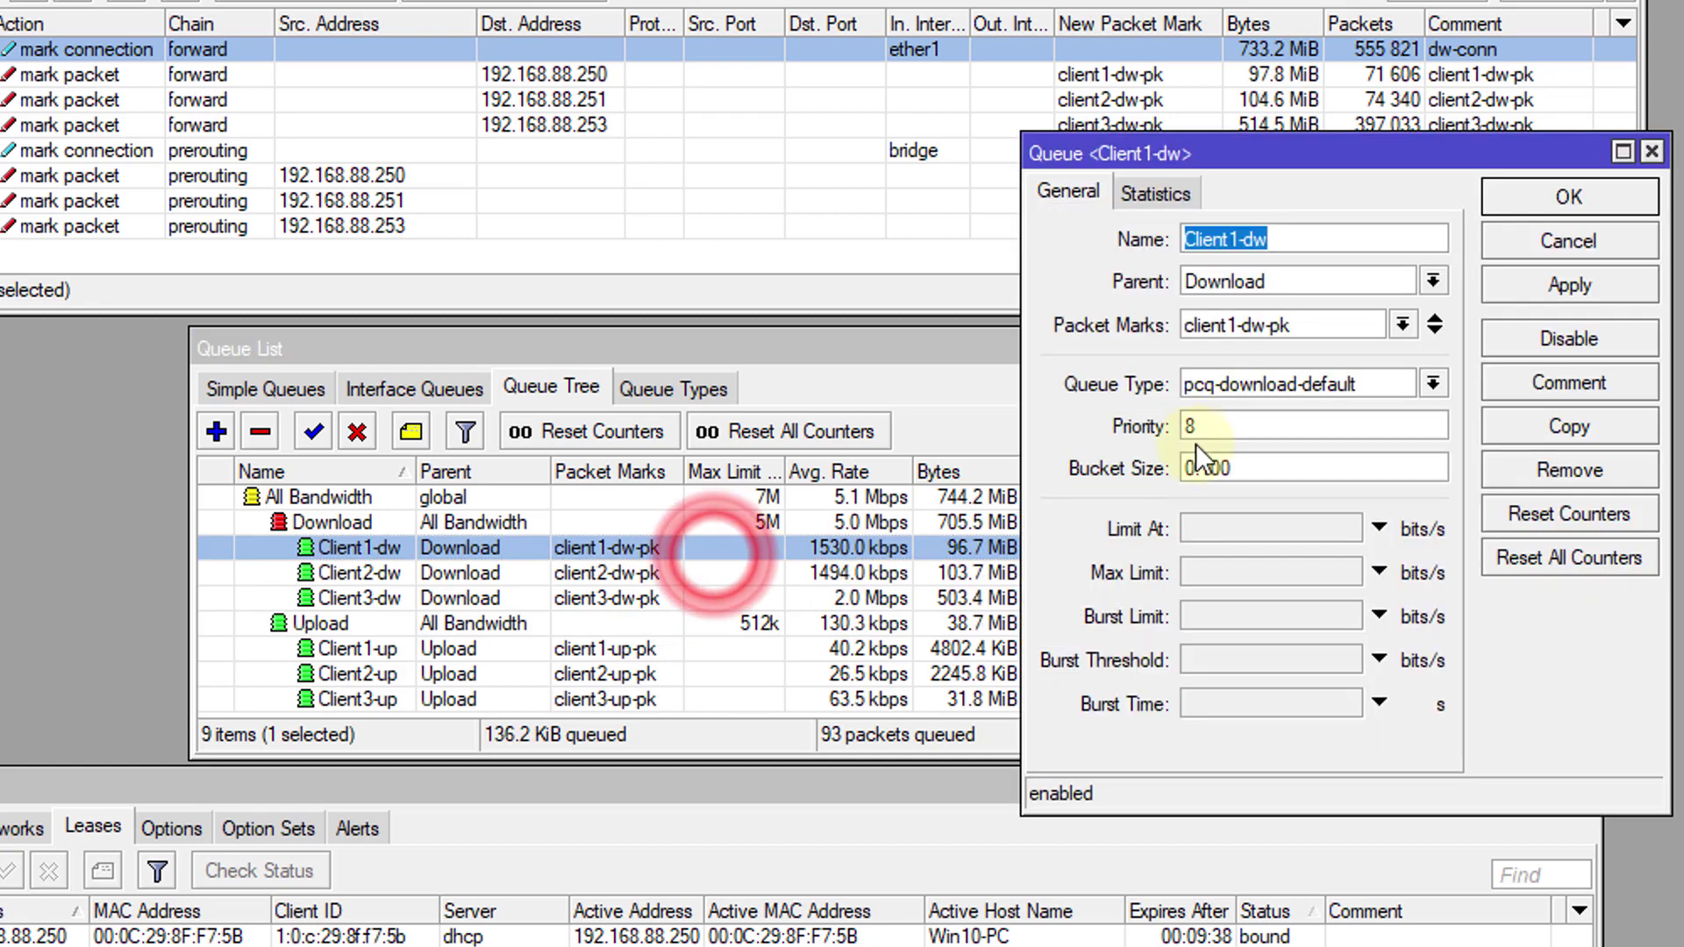
left_click(1539, 241)
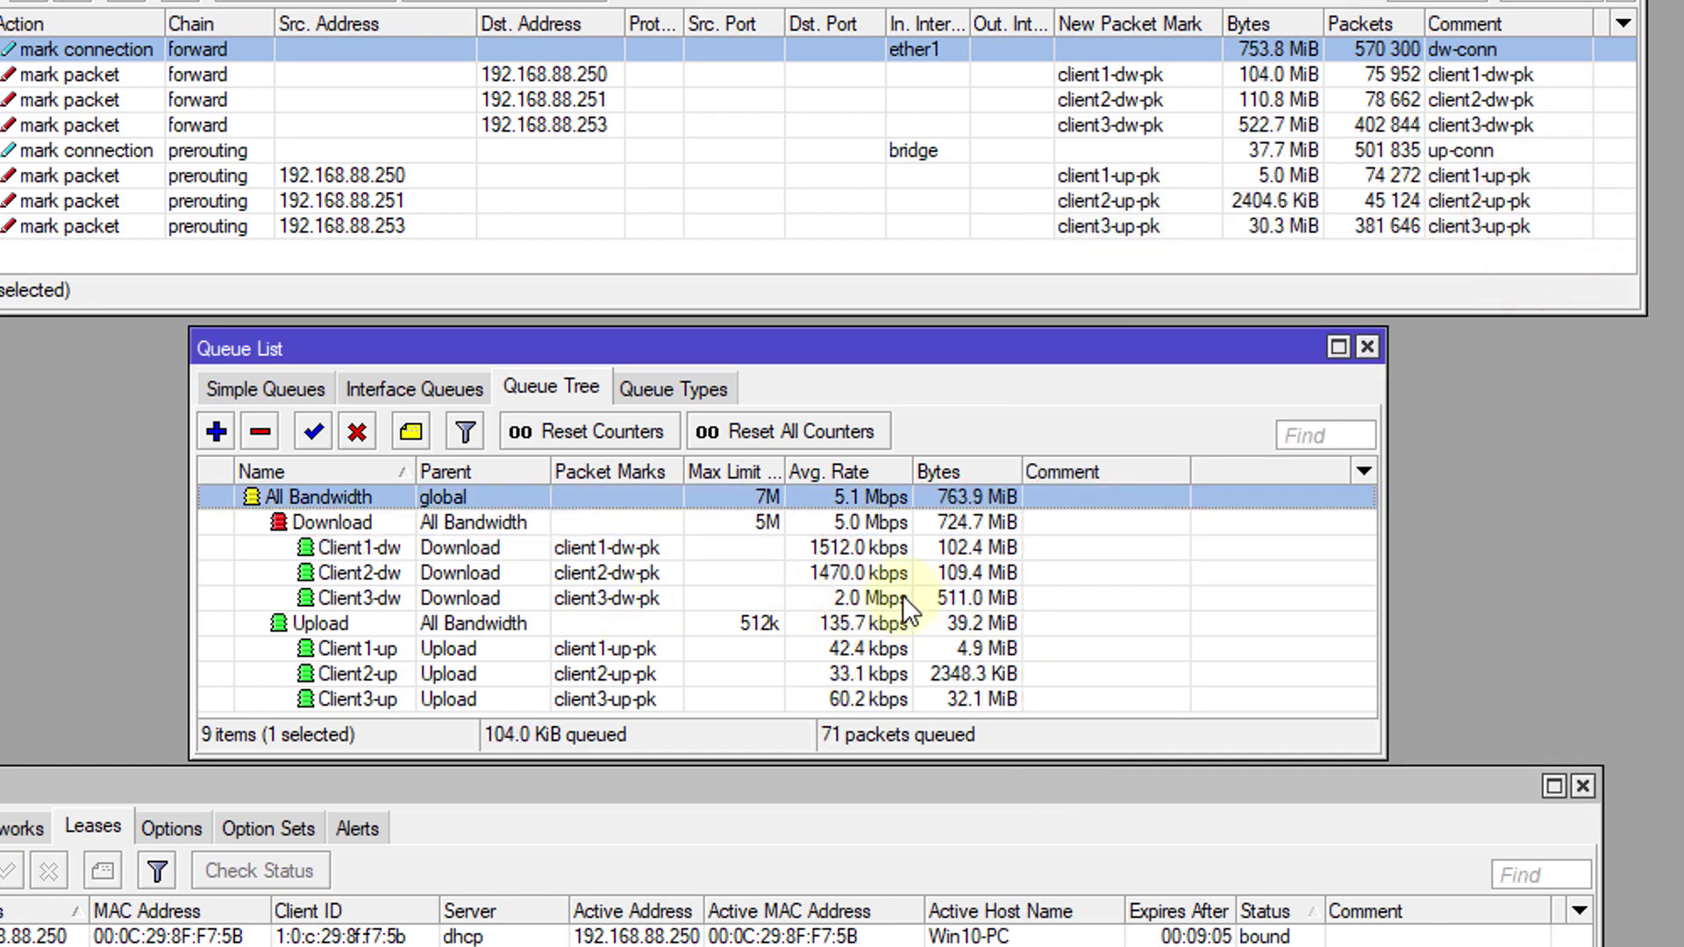
double_click(855, 540)
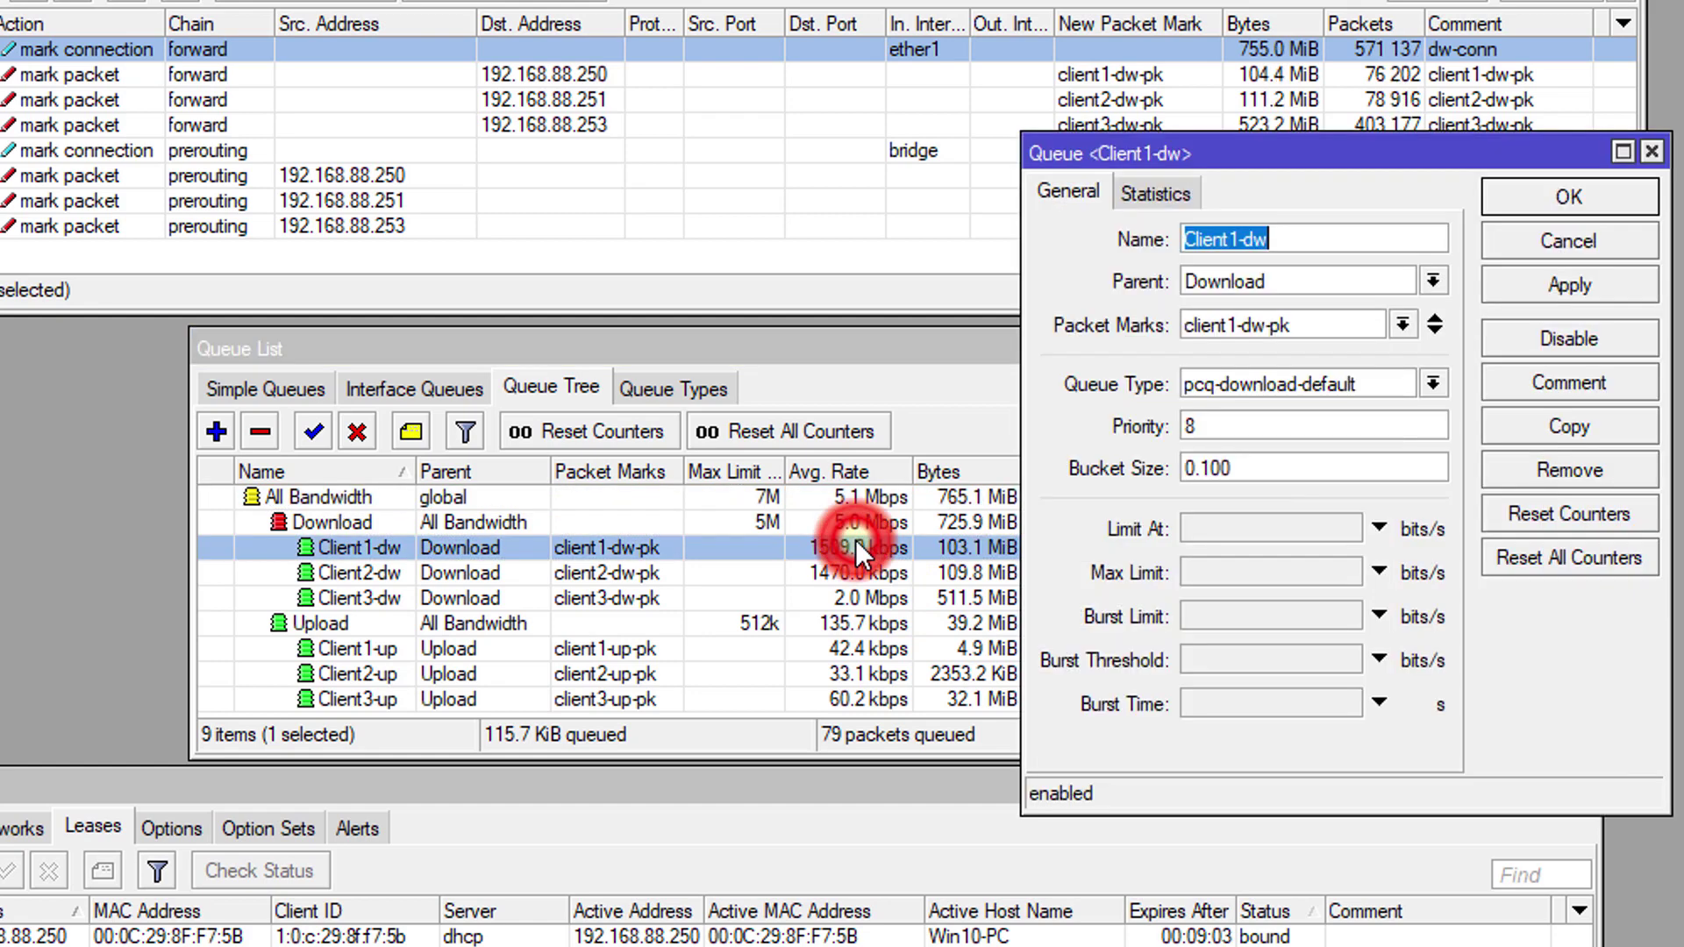
left_click(1236, 429)
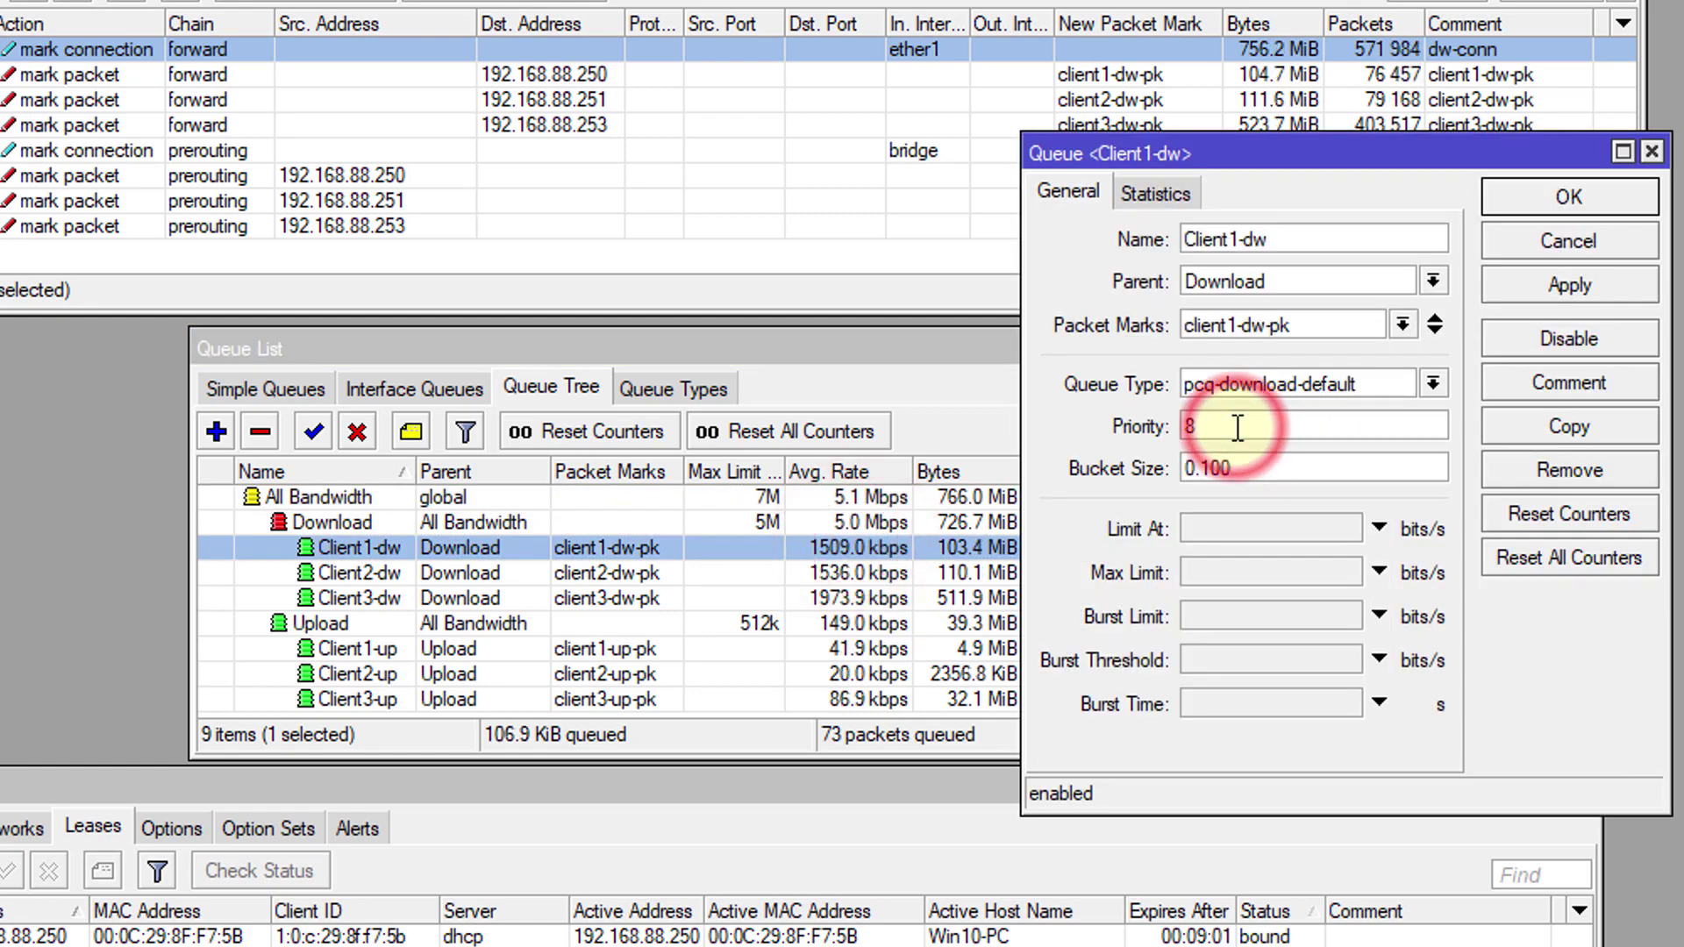
left_click(1565, 239)
- Change Client2-dw's priority from 8 to 1 and save it, bringing it to 2.0 Mbps
left_click(865, 572)
double_click(856, 570)
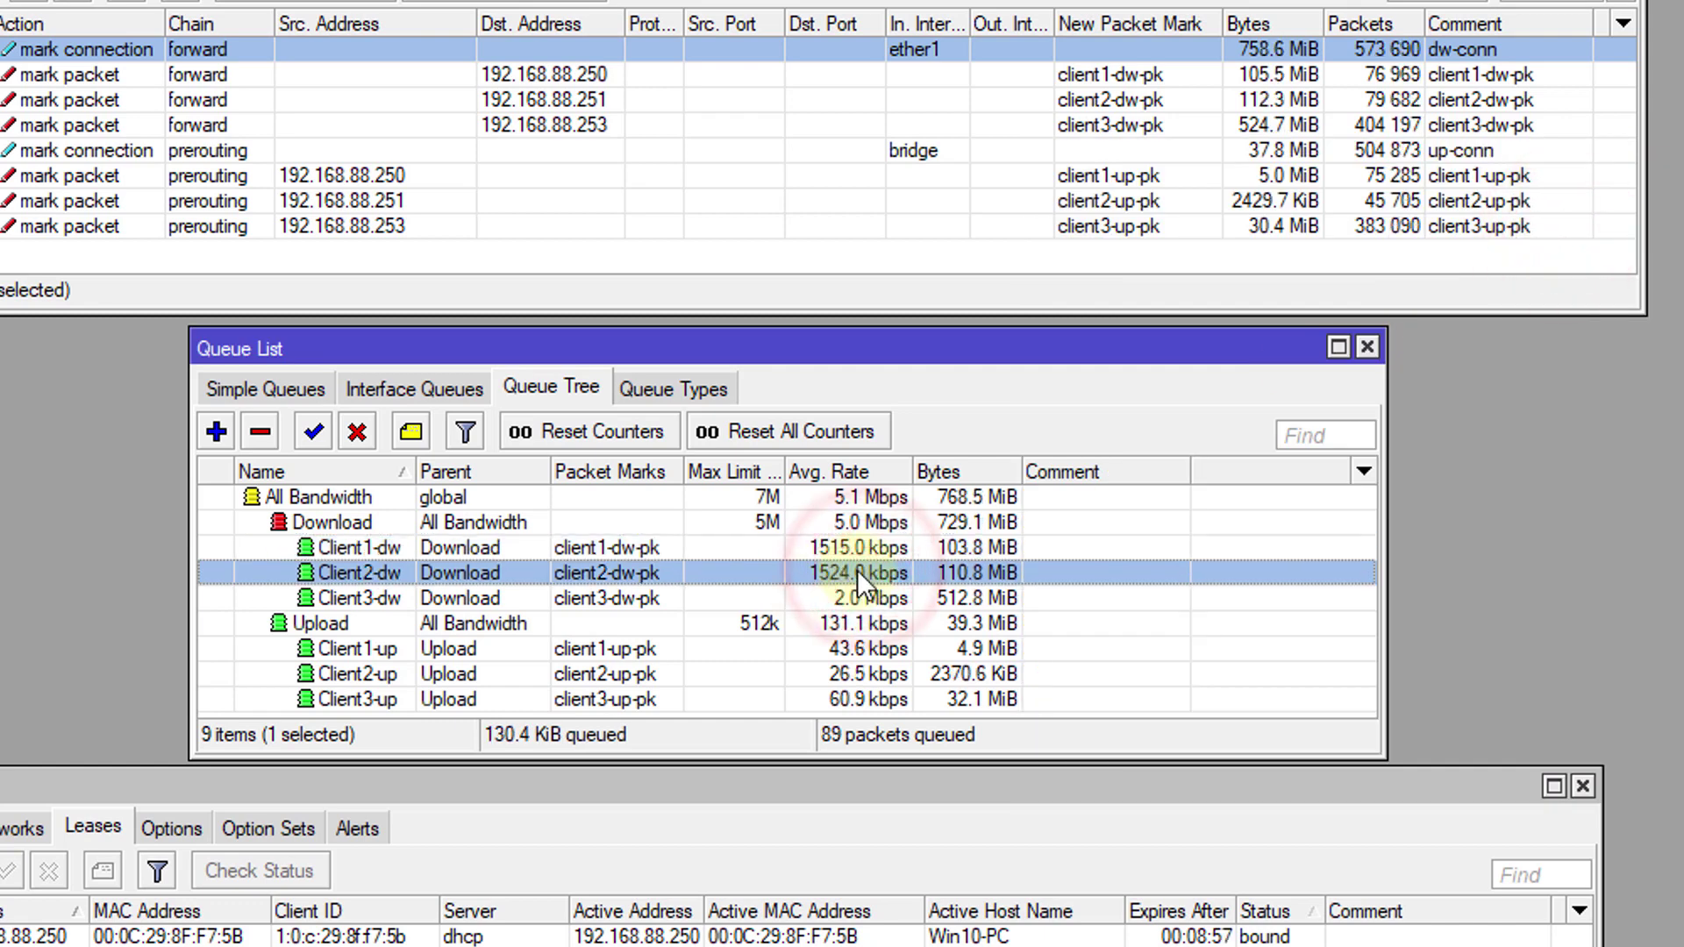
double_click(1221, 424)
type("1")
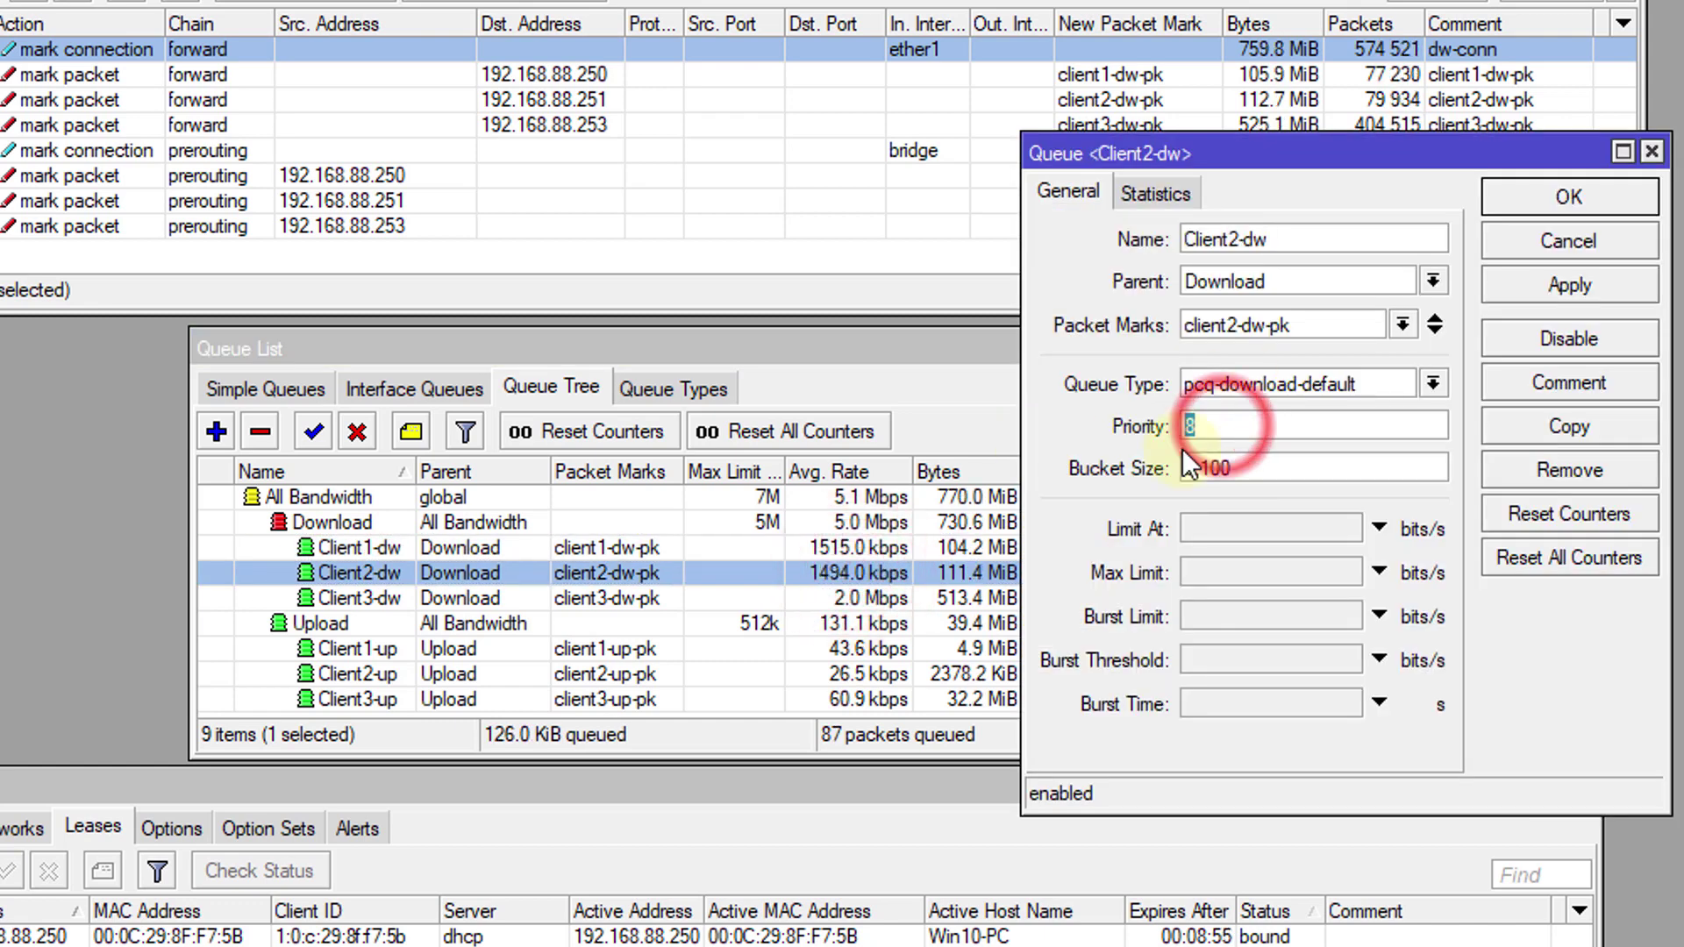
left_click(1486, 288)
left_click(1514, 199)
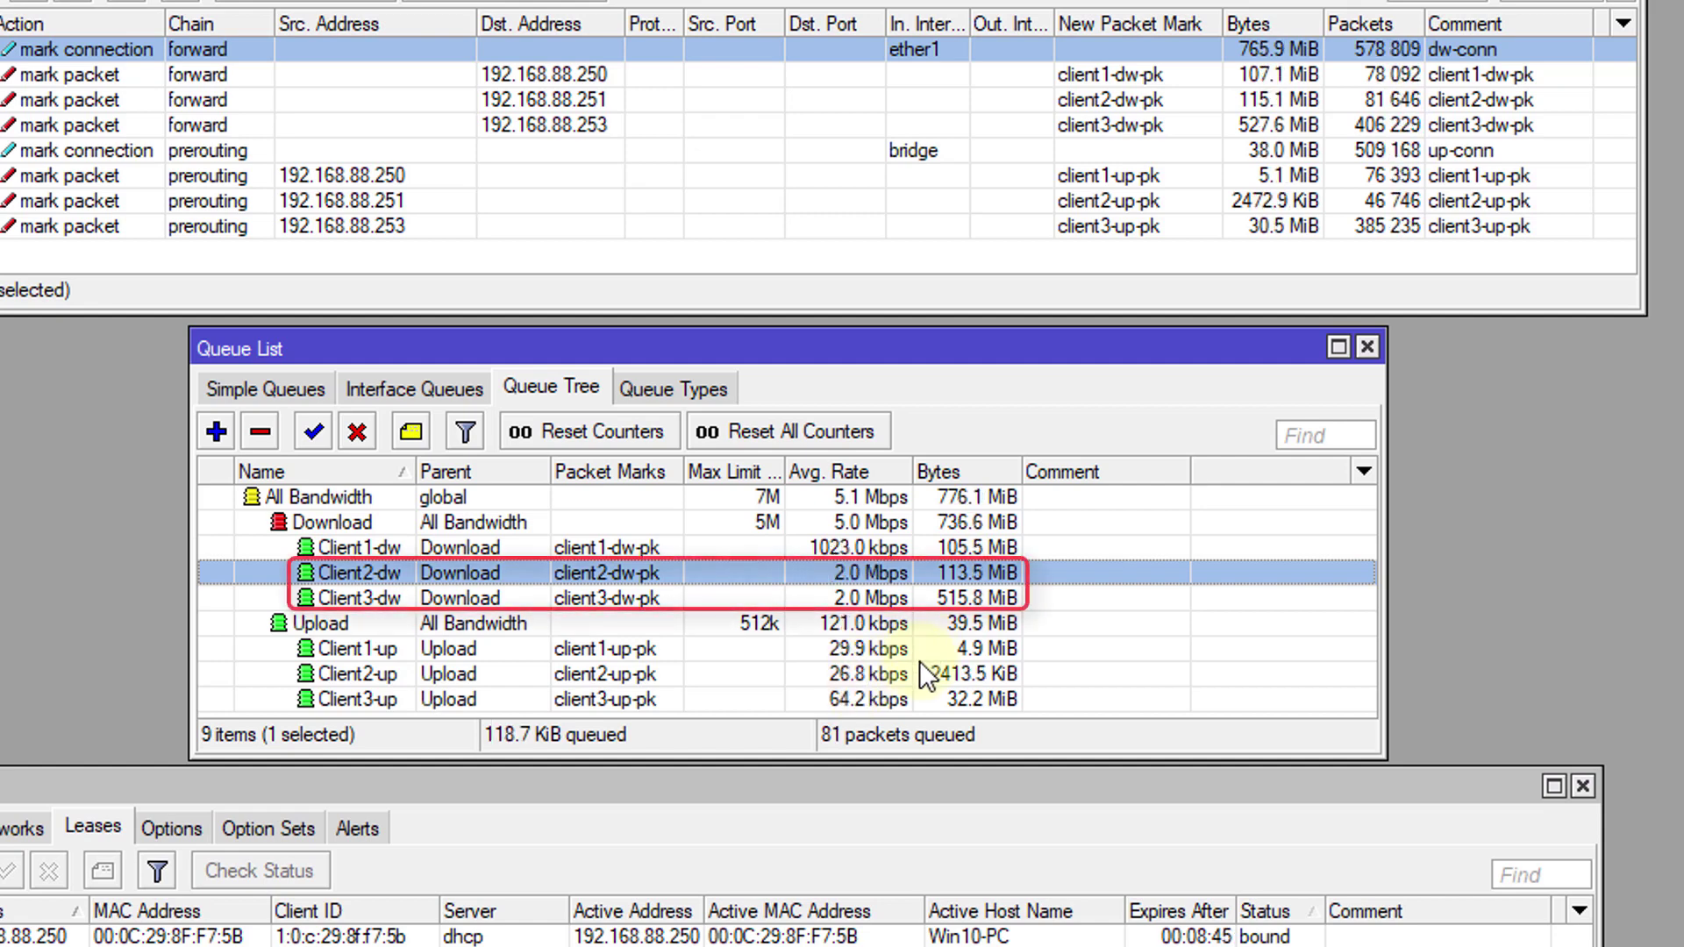
left_click(892, 598)
left_click(891, 572)
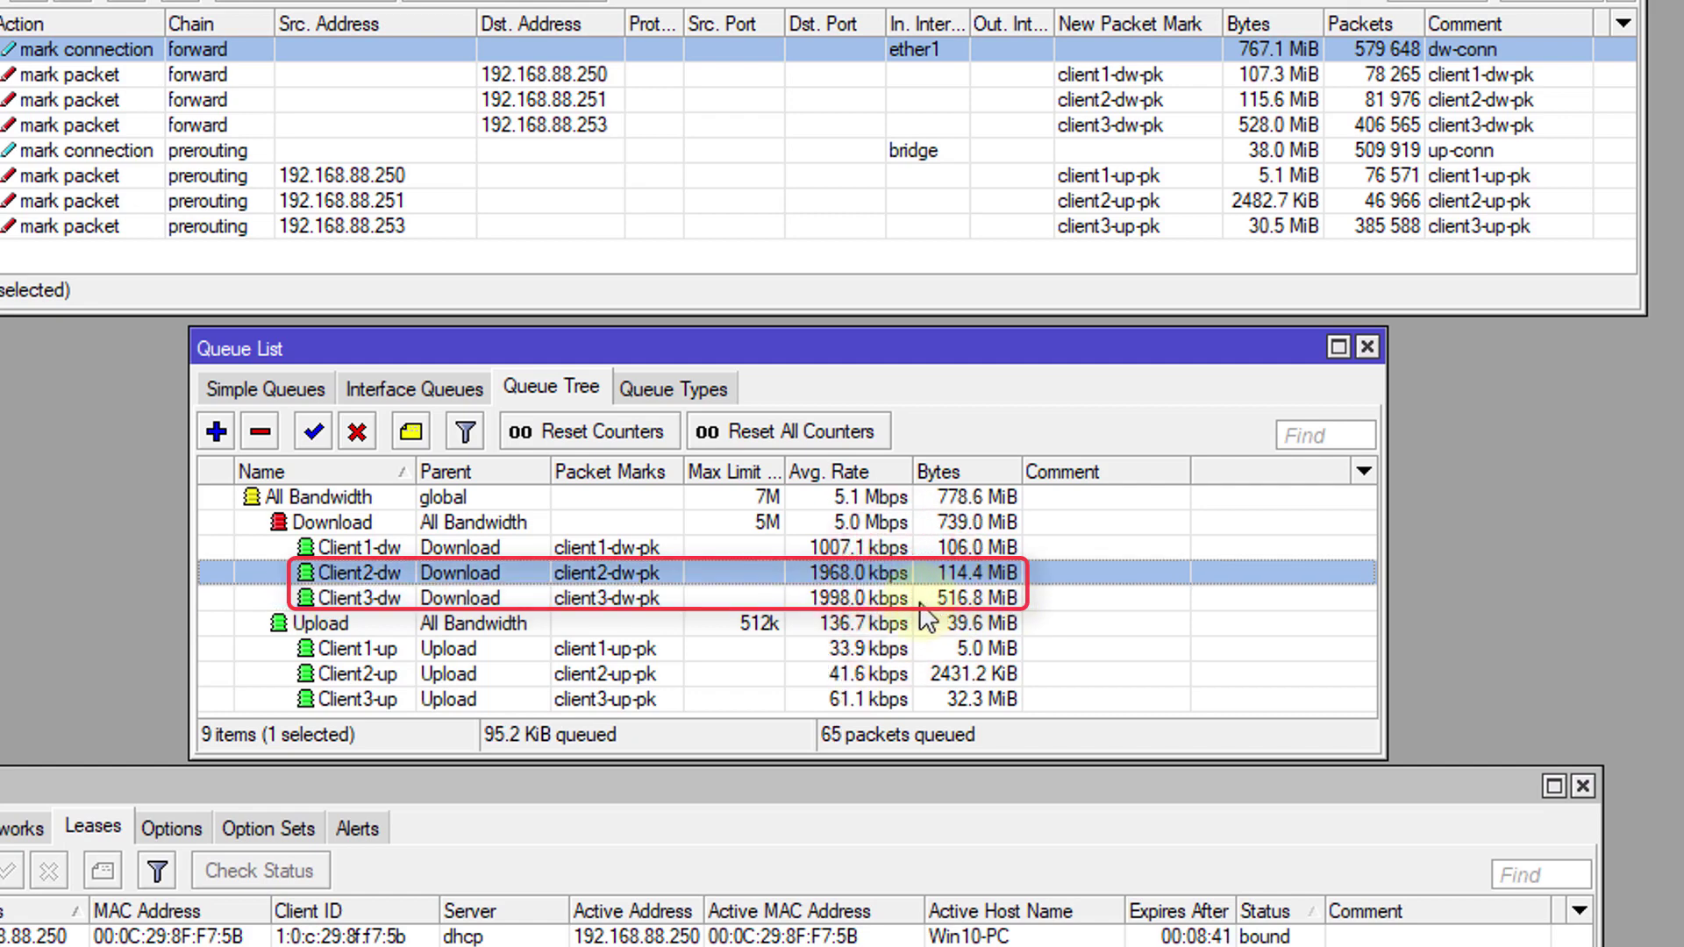
left_click(1084, 622)
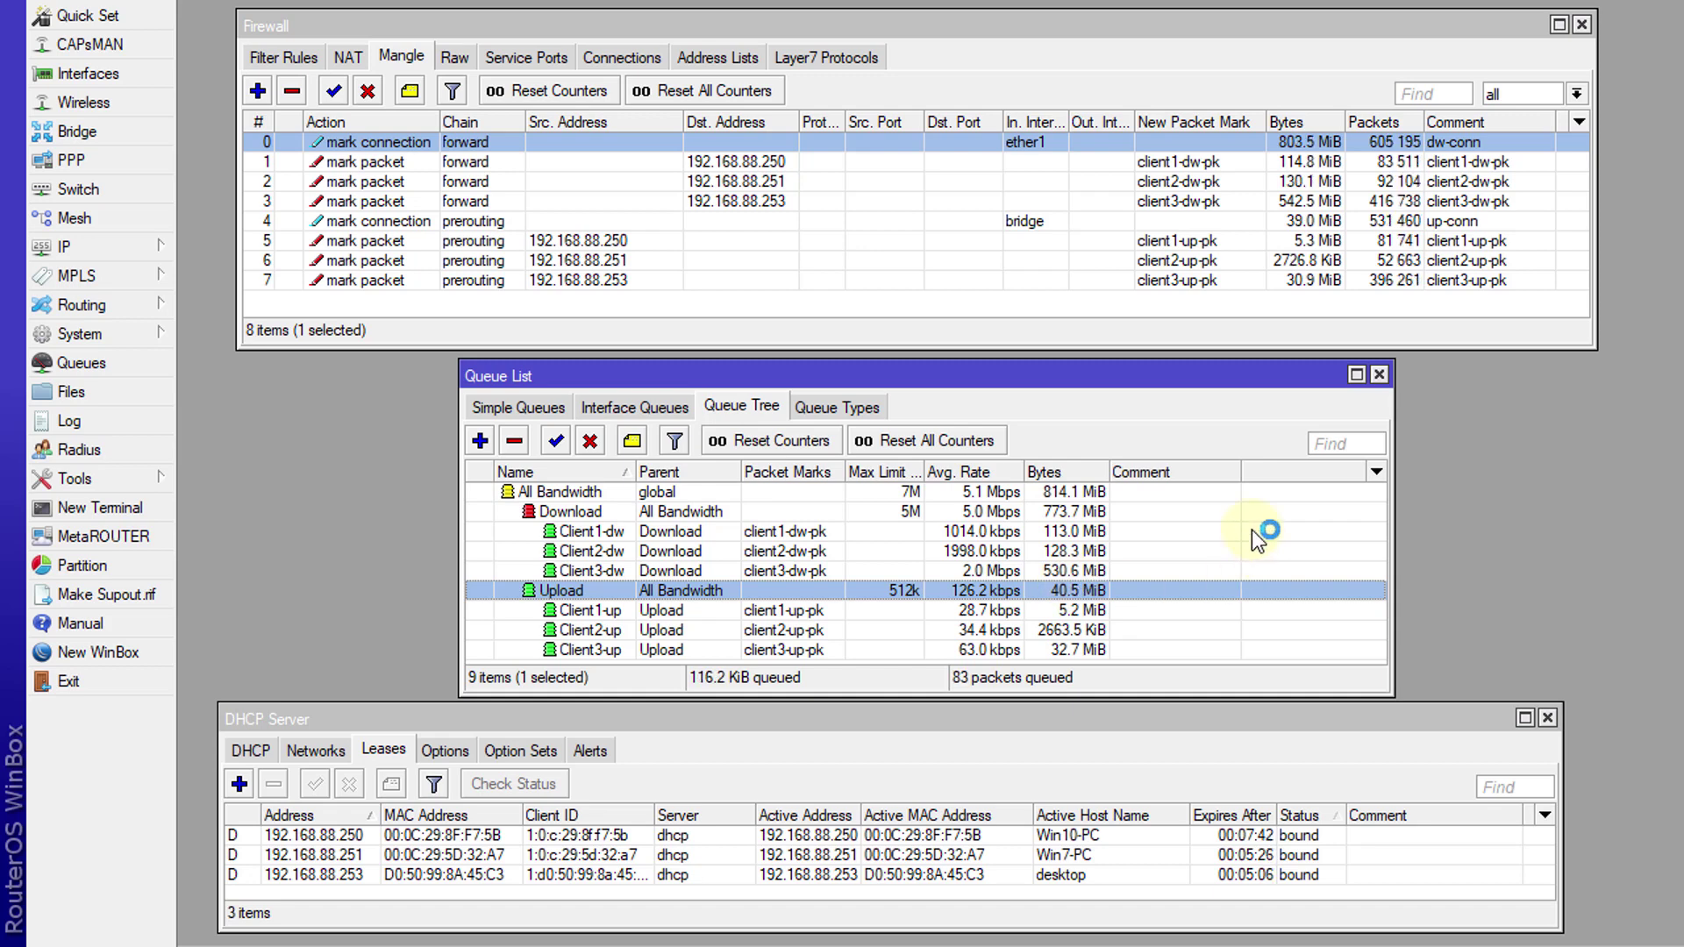
left_click(908, 395)
left_click(846, 403)
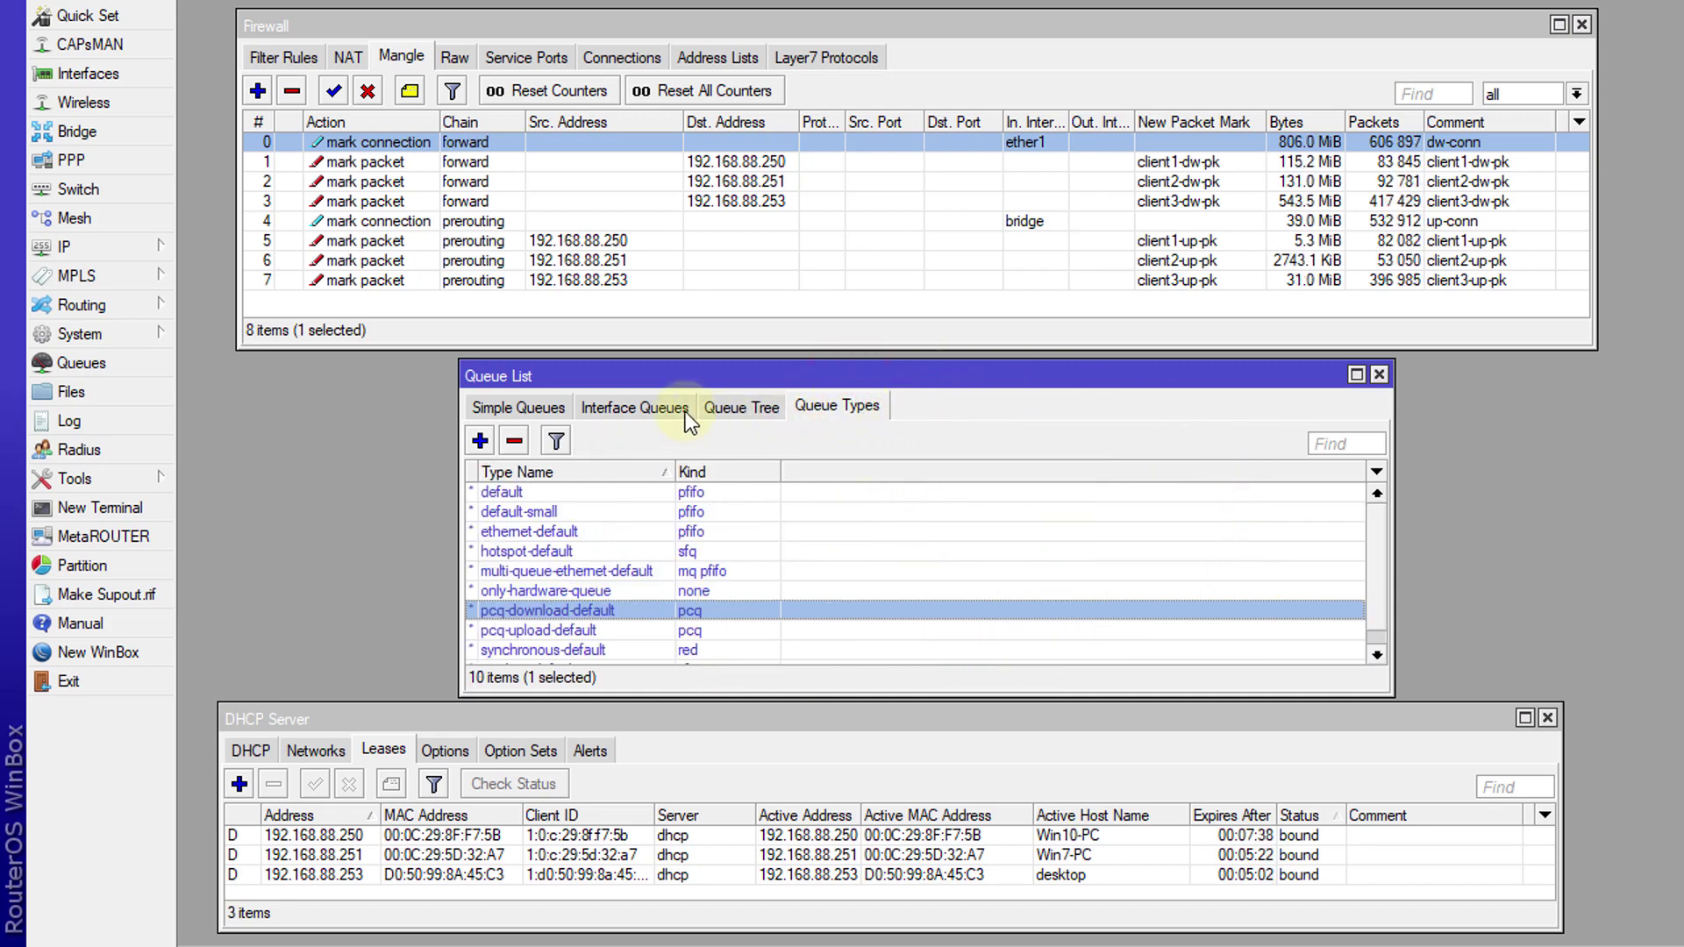
left_click(728, 406)
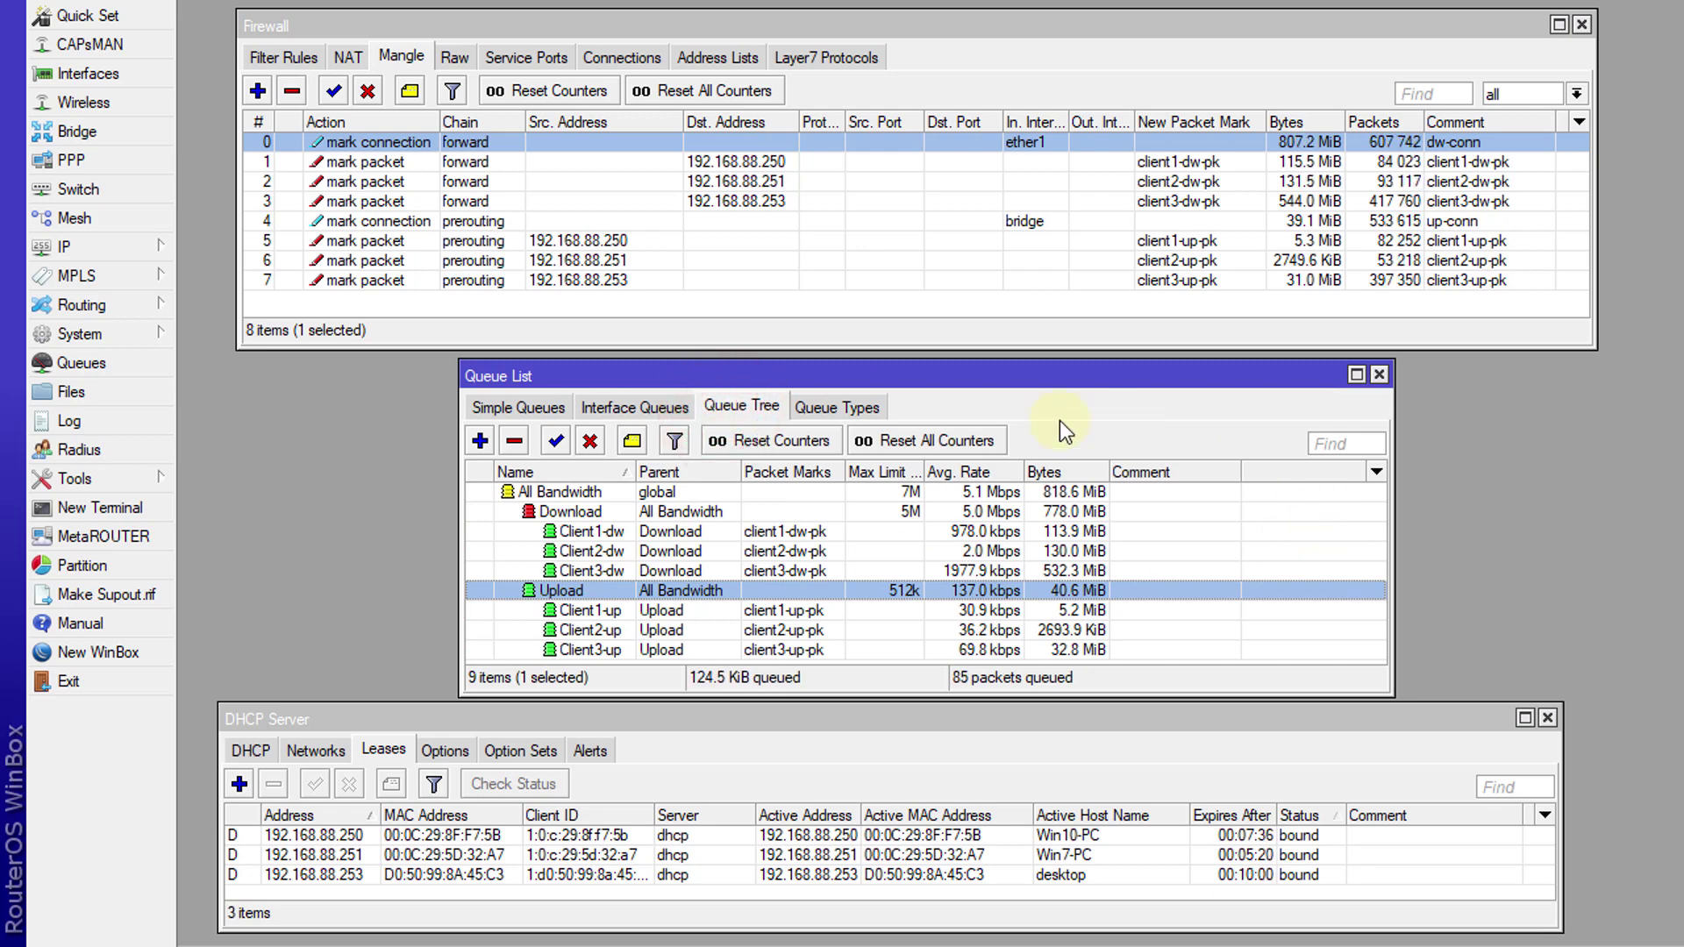